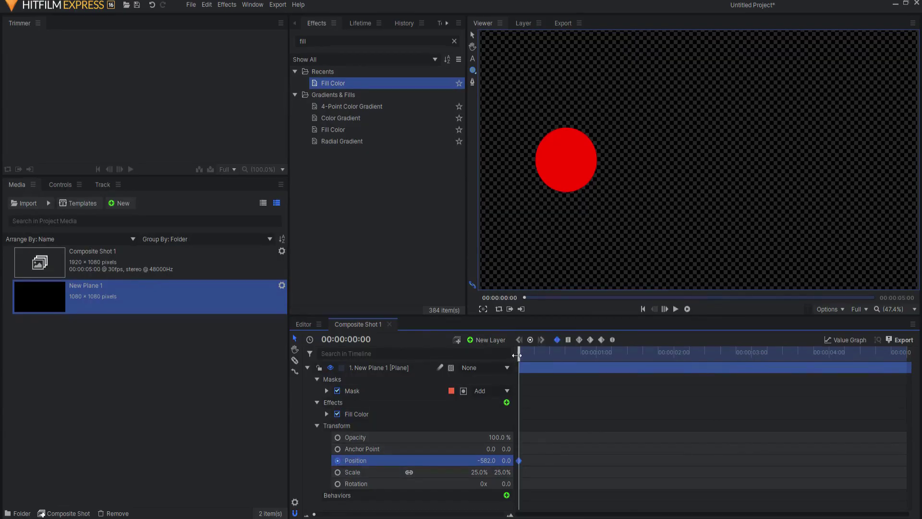
- Try animating the circle's position to X 590 at 00:00:04:29 and preview the movement from the start
left_click_drag(486, 460, 486, 458)
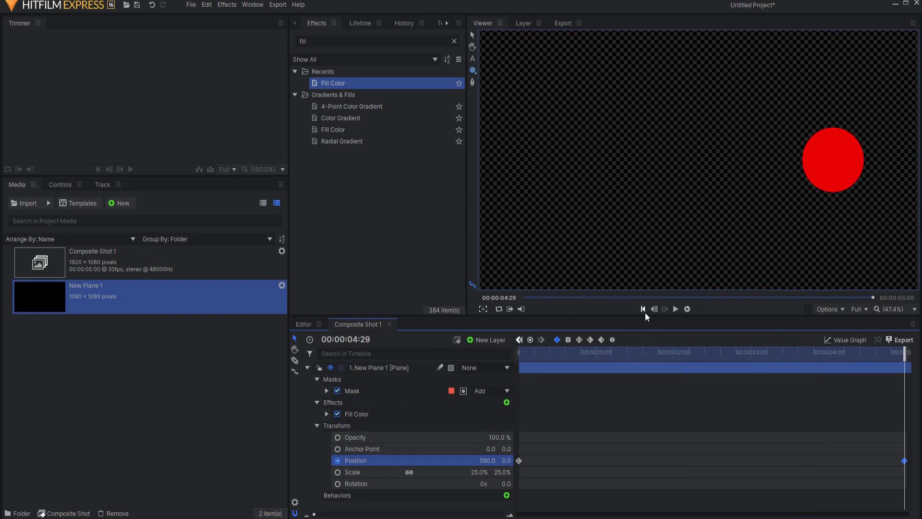
left_click(643, 309)
left_click(675, 309)
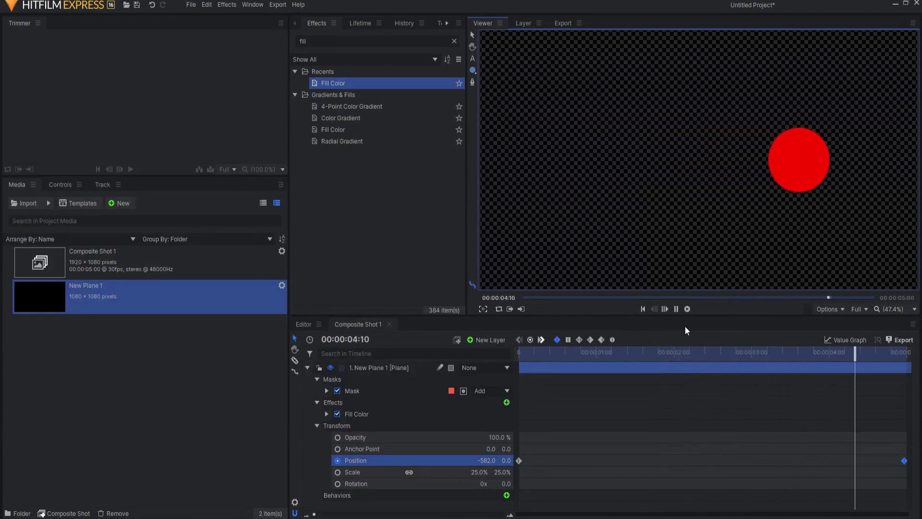
left_click(643, 309)
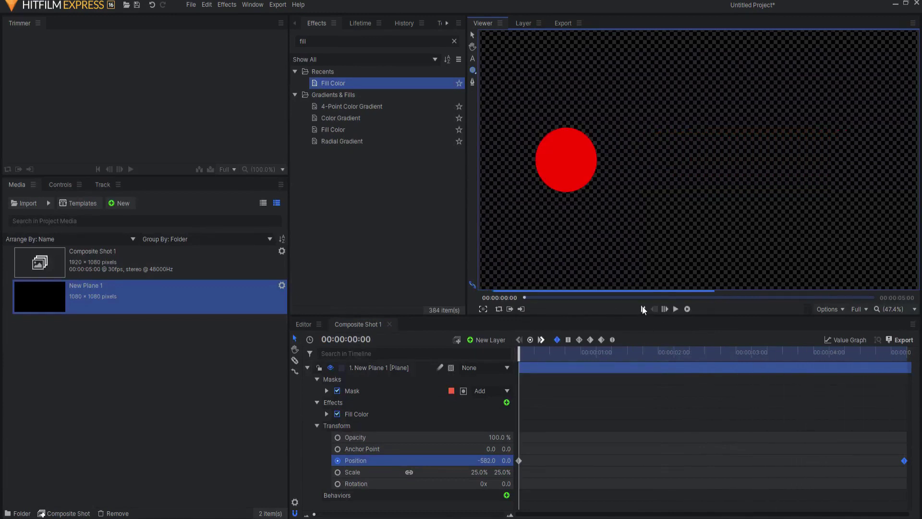
key("ctrl+z")
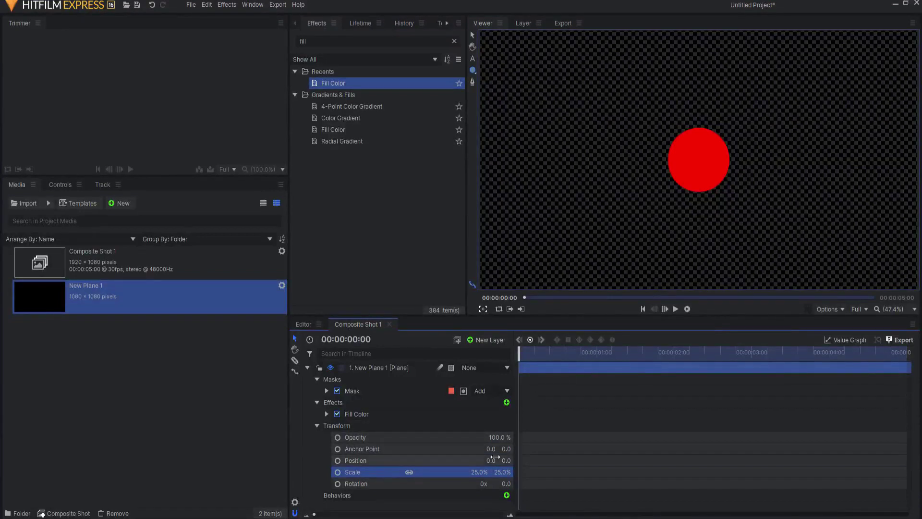
- Move the circle horizontally at different times without position keyframes, starting with X -501 at the first frame
left_click_drag(493, 461, 466, 461)
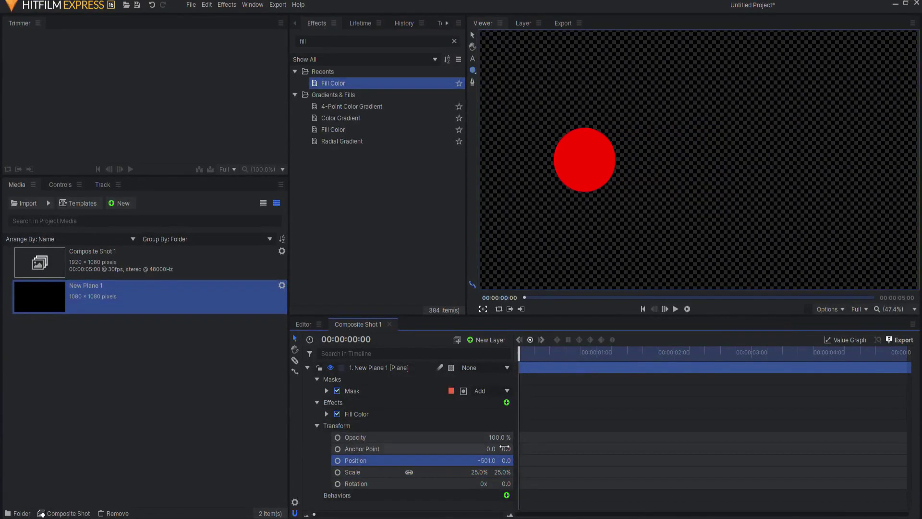
mouse_move(517, 346)
left_mouse_down()
mouse_move(863, 354)
mouse_move(519, 354)
left_mouse_up()
left_click_drag(490, 460, 539, 460)
mouse_move(519, 353)
left_mouse_down()
mouse_move(905, 355)
mouse_move(519, 354)
left_mouse_up()
- Keyframe the plane's position from X -582 at the first frame to X 590 at 00:00:04:29 and play the animation
left_click_drag(489, 460, 431, 468)
left_click(338, 460)
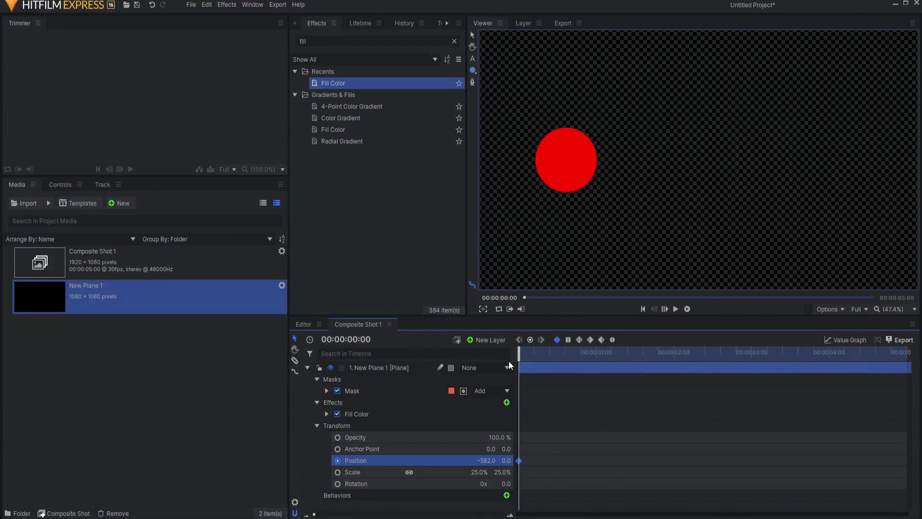
left_click_drag(518, 354, 905, 354)
left_click_drag(487, 460, 552, 460)
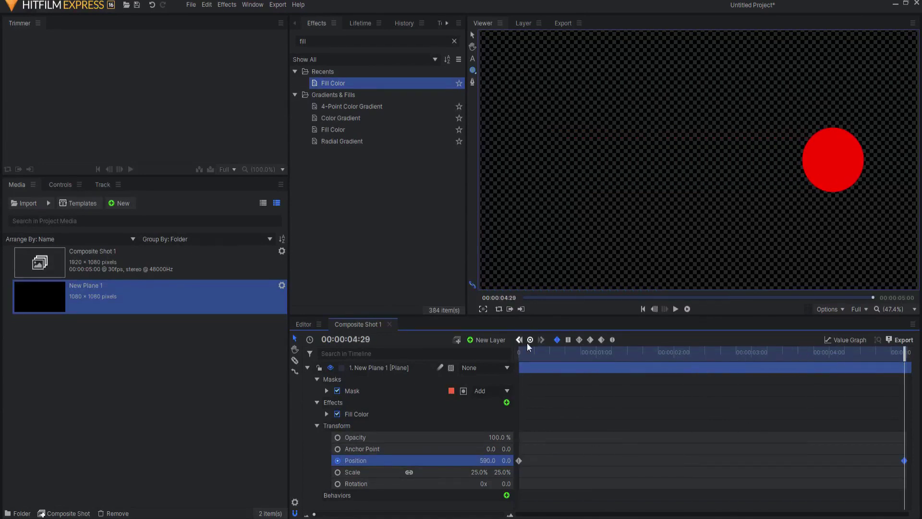
left_click(642, 310)
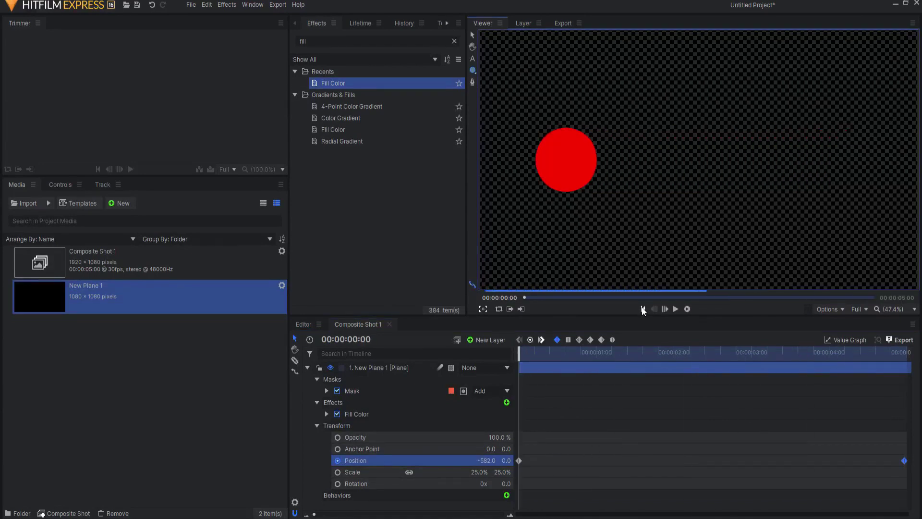
left_click(676, 307)
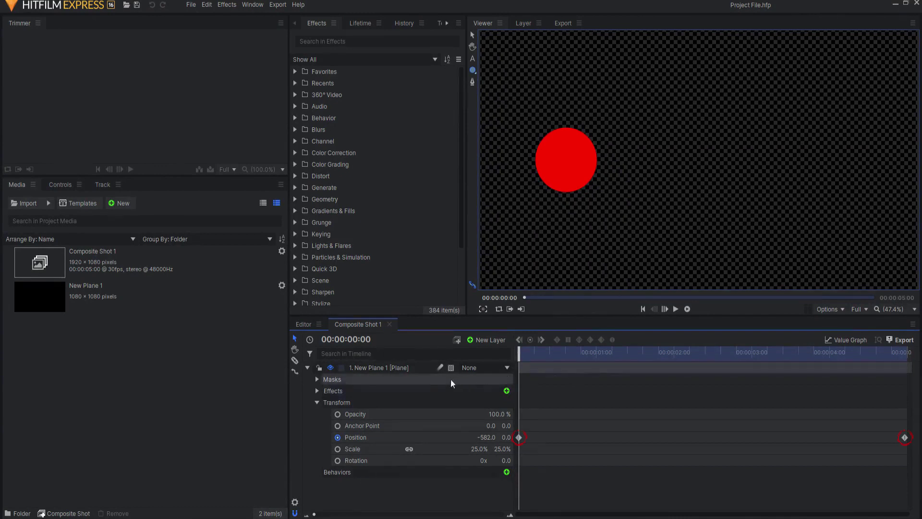
- Toggle the plane's position keyframing off and back on, and scrub through the timeline
left_click(338, 437)
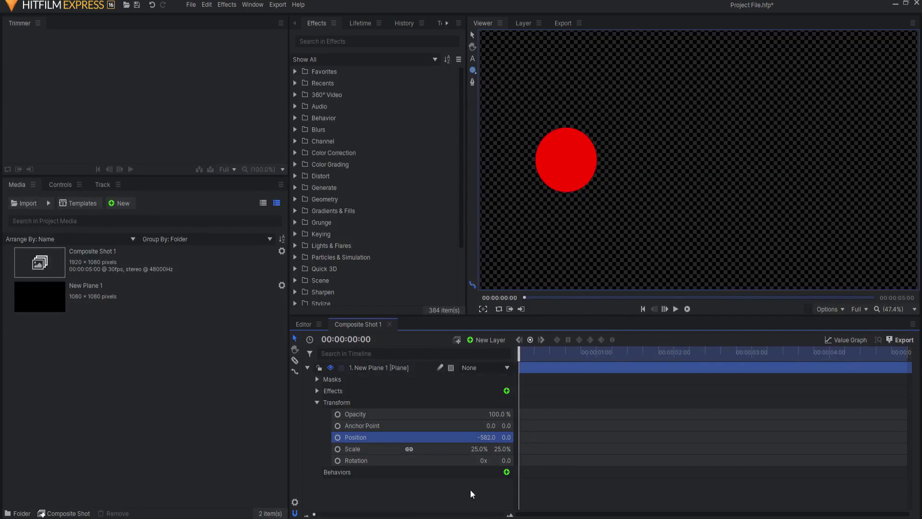
left_click(338, 437)
left_click_drag(530, 353, 907, 353)
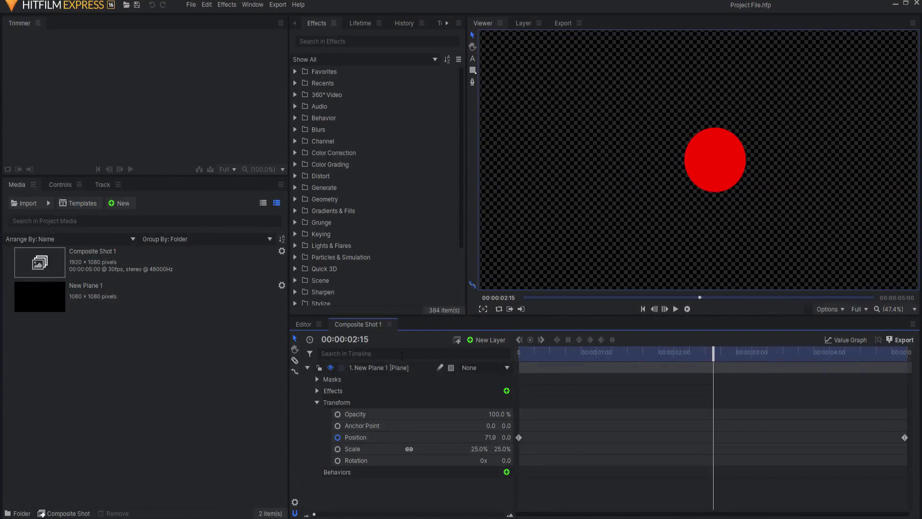
- Lower the circle to Y -368.9 at 00:00:02:15 to add a middle position keyframe
left_click(357, 437)
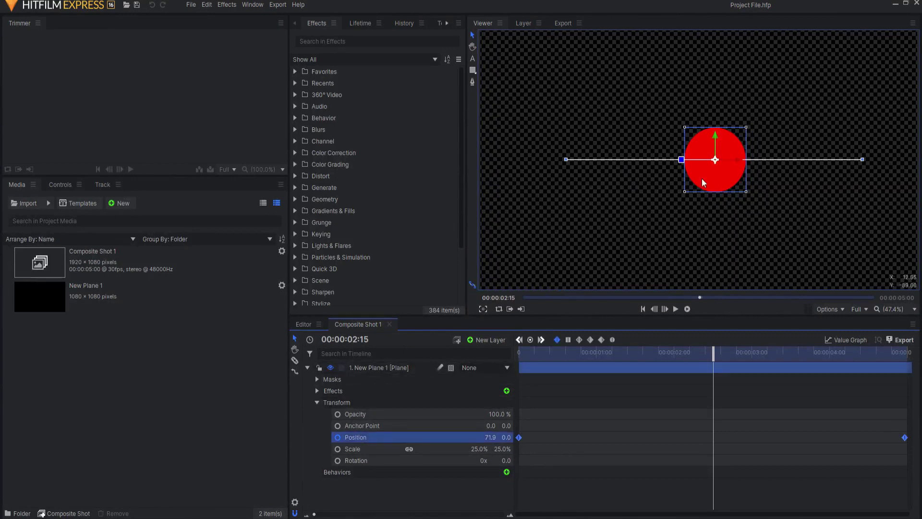
left_click_drag(714, 135, 722, 223)
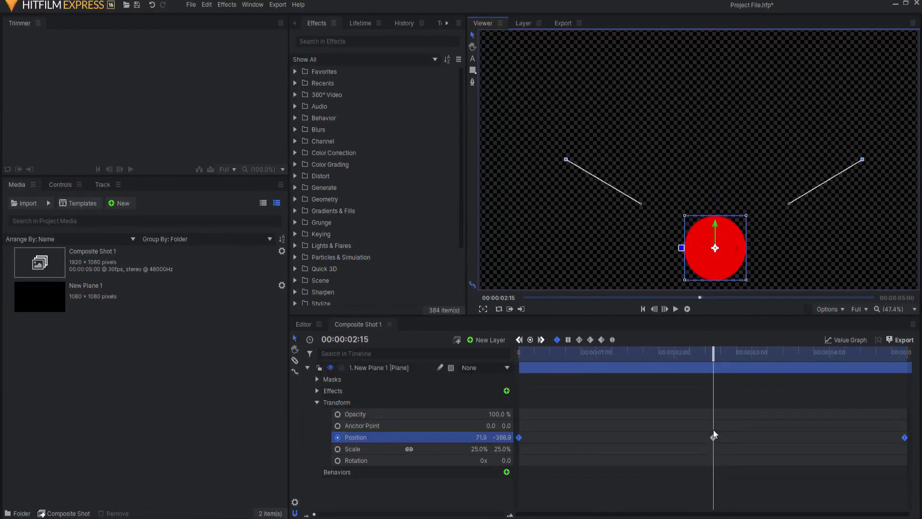
- Toggle a position keyframe on and off at 00:00:03:05, and remove the position keyframe at 00:00:02:15
left_click_drag(714, 356, 764, 351)
left_click(530, 340)
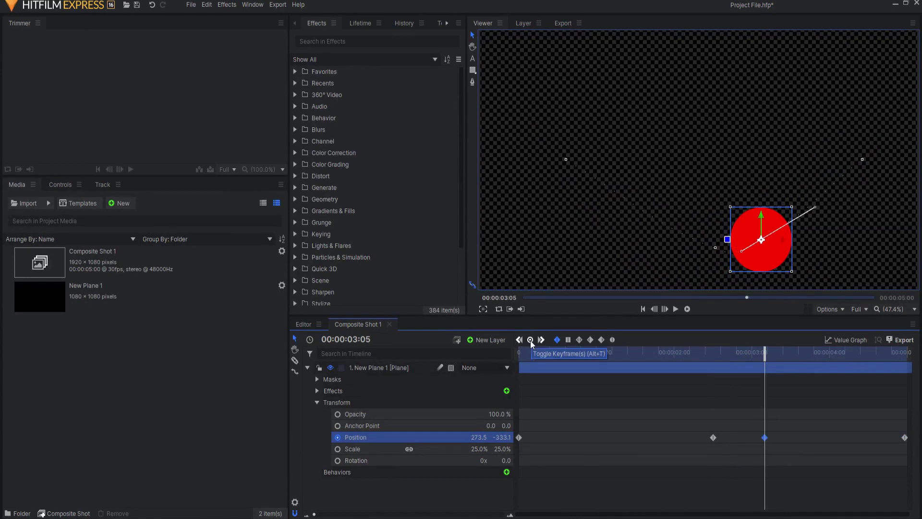
left_click(530, 340)
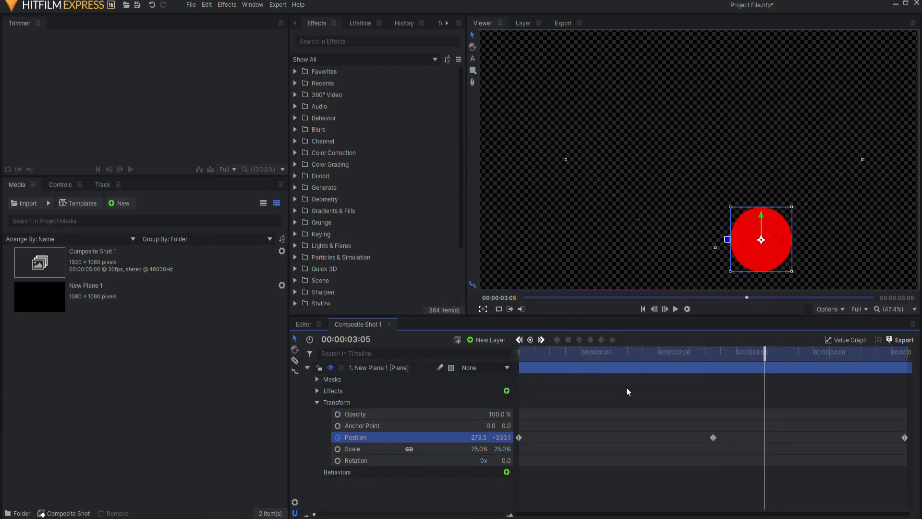
right_click(714, 438)
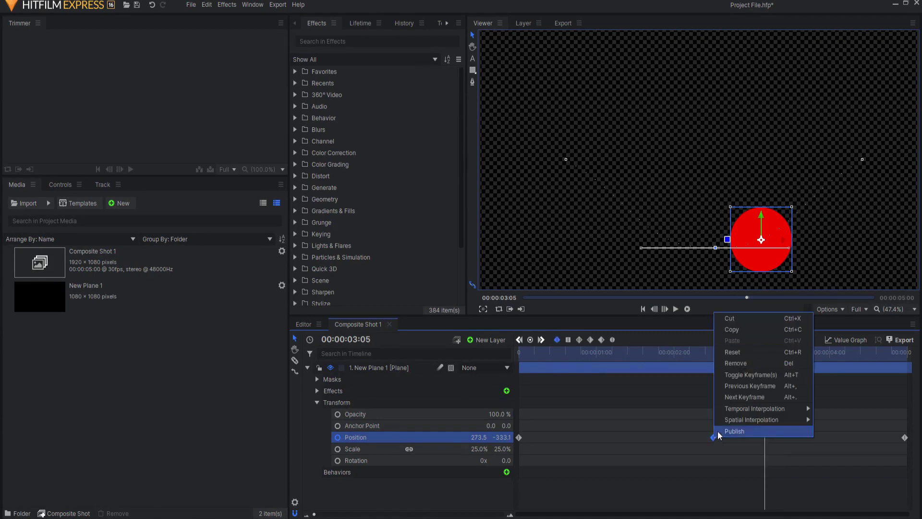
left_click(734, 364)
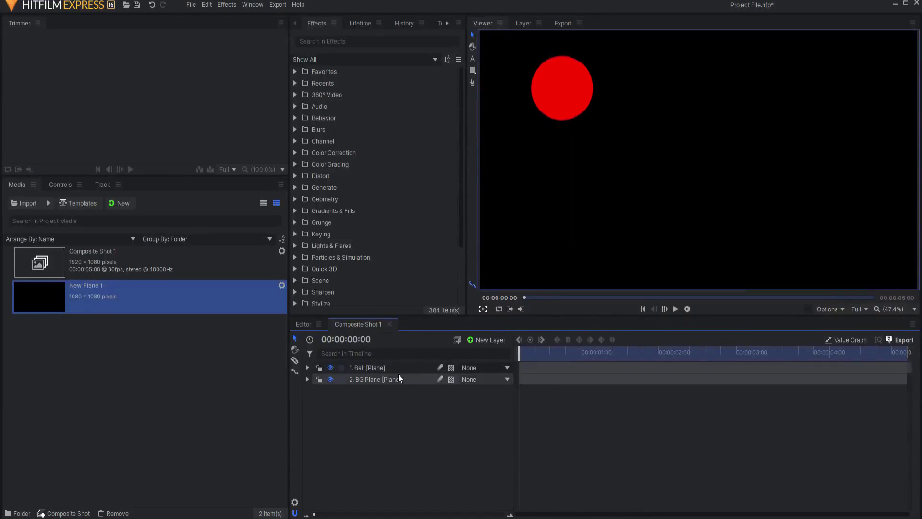
- Expand the Ball layer's transform properties to examine its keyframes, scrub the animation, and collapse the layers
left_click(308, 367)
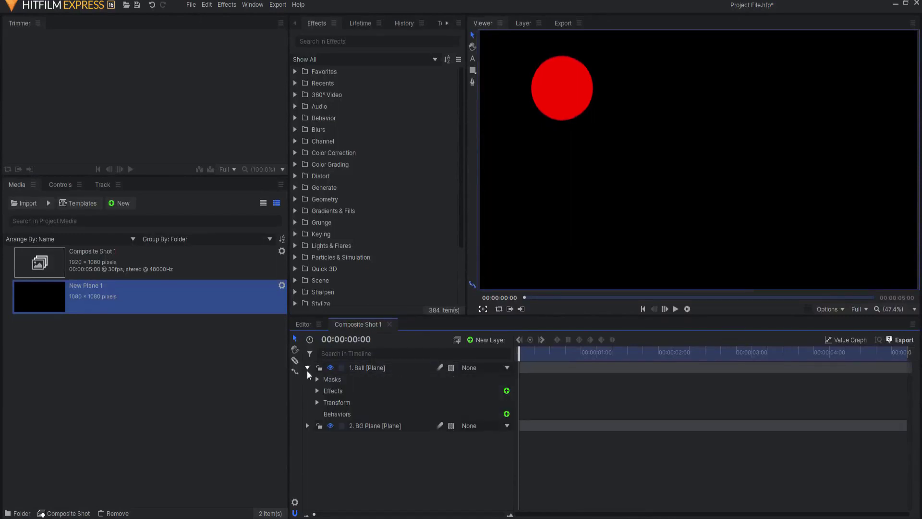
left_click(317, 402)
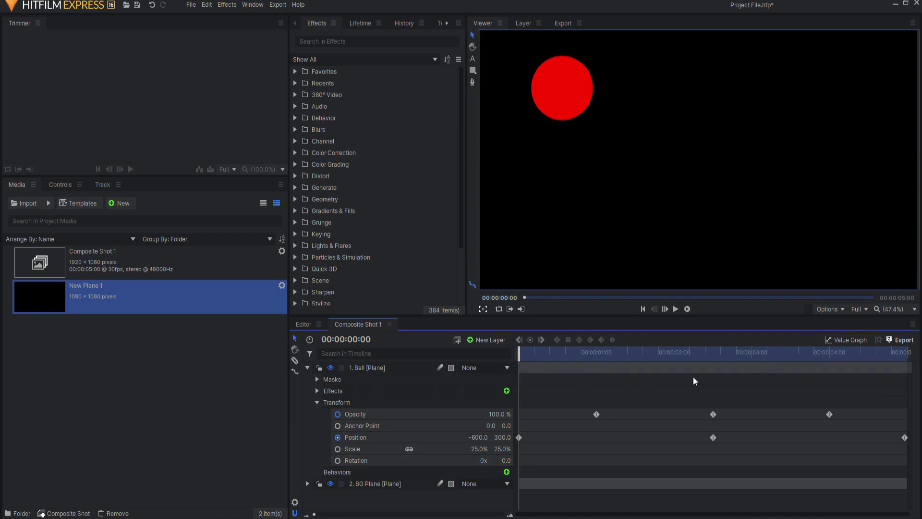
mouse_move(523, 354)
left_mouse_down()
mouse_move(884, 357)
mouse_move(519, 358)
left_mouse_up()
left_click(308, 367)
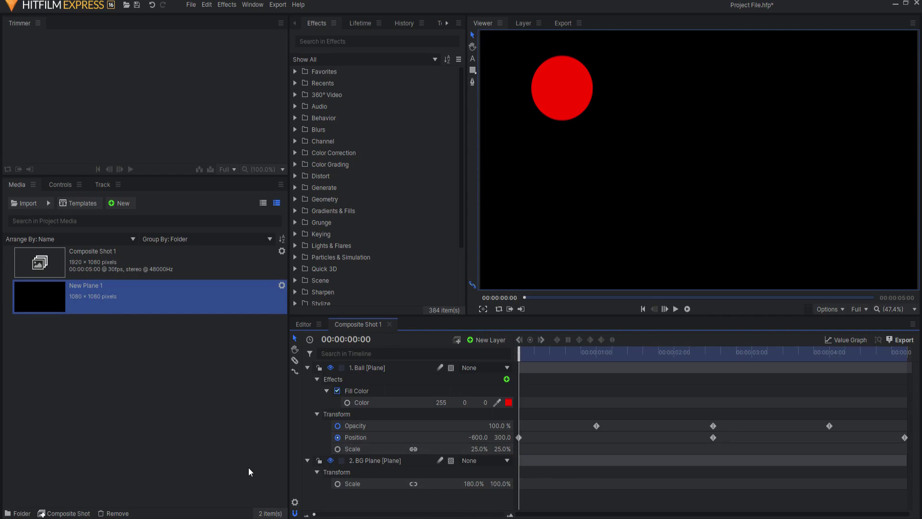
key("ctrl+grave")
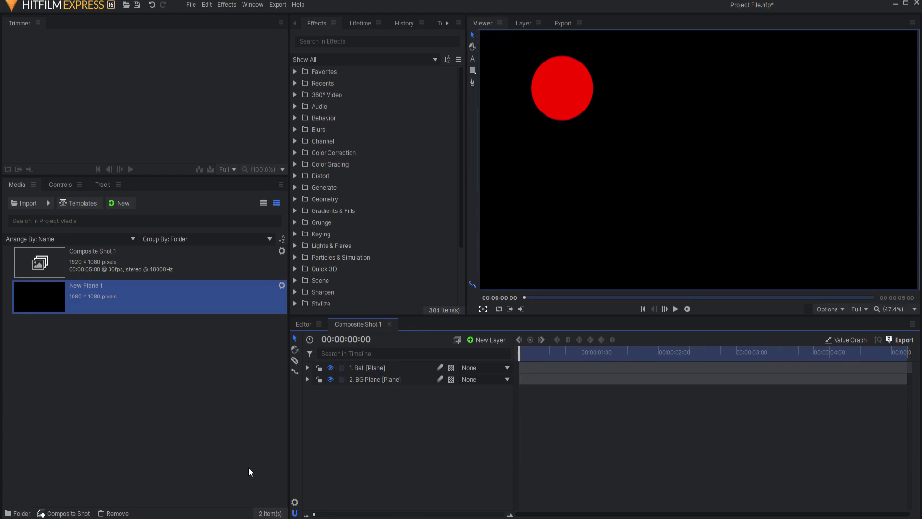
- Expand the Ball layer again and scrub through 00:00:02:08 and 00:00:02:21 to examine its opacity and position between keyframes
left_click(308, 368)
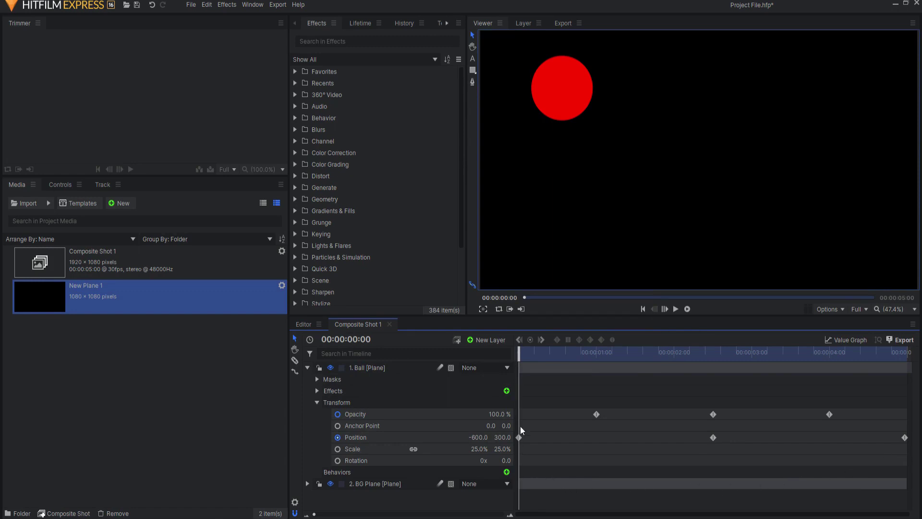
left_click_drag(522, 359, 695, 365)
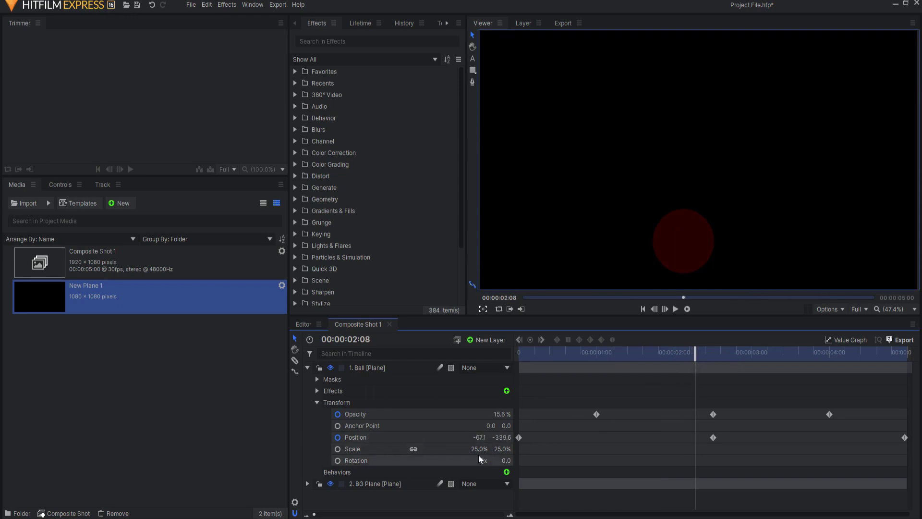
left_click_drag(696, 351, 728, 350)
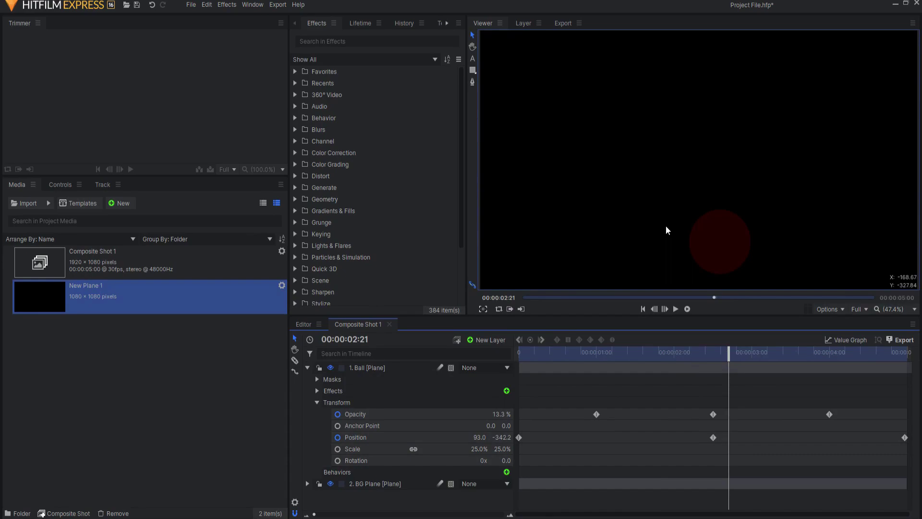
left_click_drag(728, 350, 884, 351)
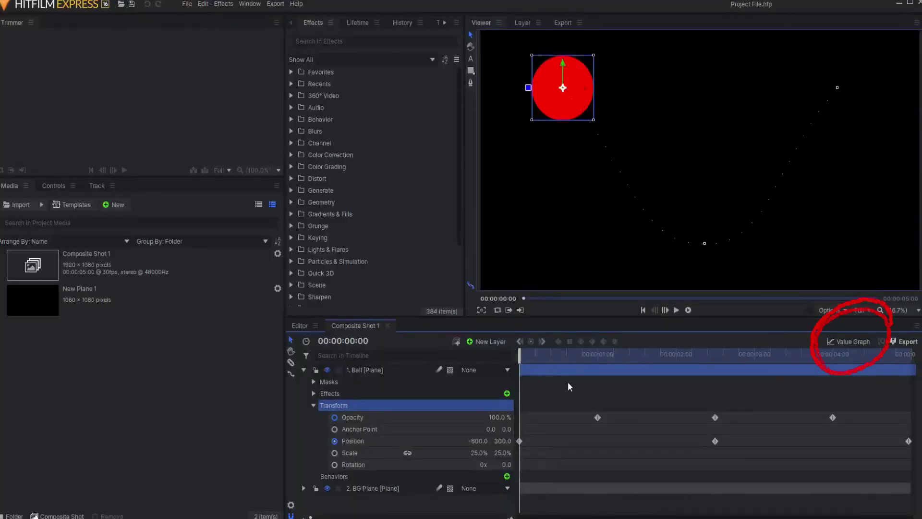
- Show the value graph for the Ball layer and examine its opacity curve along the timeline
left_click(851, 341)
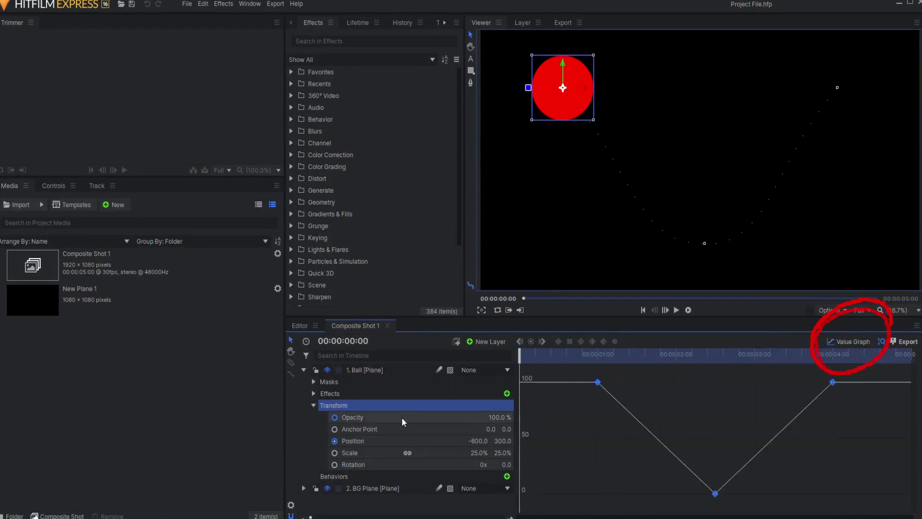
left_click(360, 419)
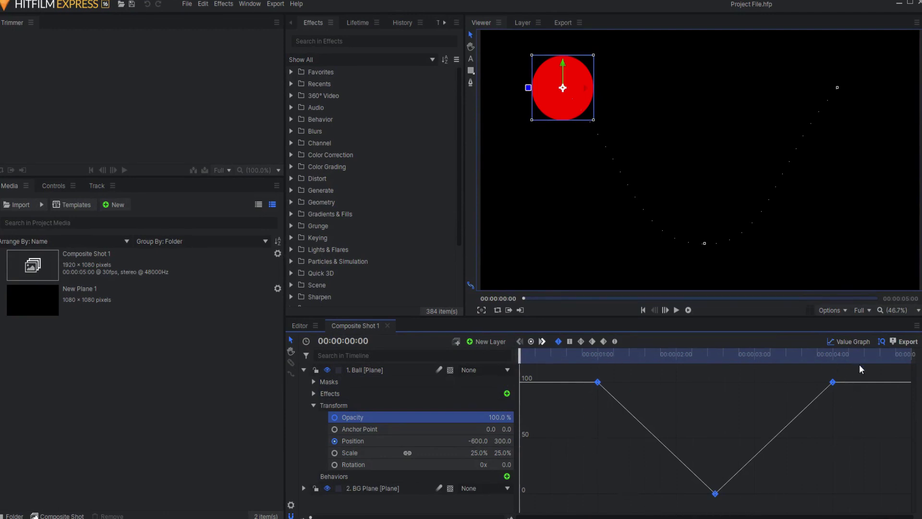
mouse_move(523, 359)
left_mouse_down()
mouse_move(831, 362)
mouse_move(521, 372)
left_mouse_up()
- Examine the Ball layer's position curves in the value graph and return to the keyframe view
left_click(354, 441)
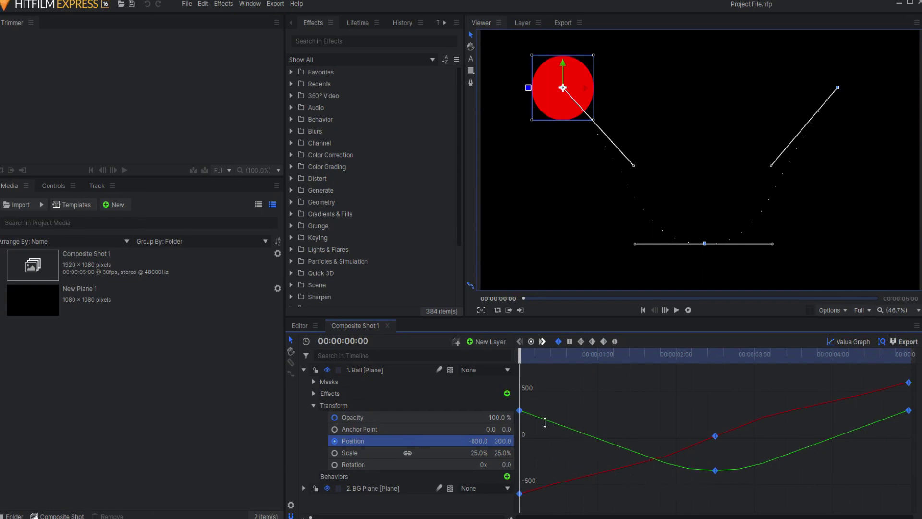
mouse_move(519, 369)
left_mouse_down()
mouse_move(735, 373)
mouse_move(898, 358)
mouse_move(699, 388)
mouse_move(520, 387)
left_mouse_up()
left_click(857, 340)
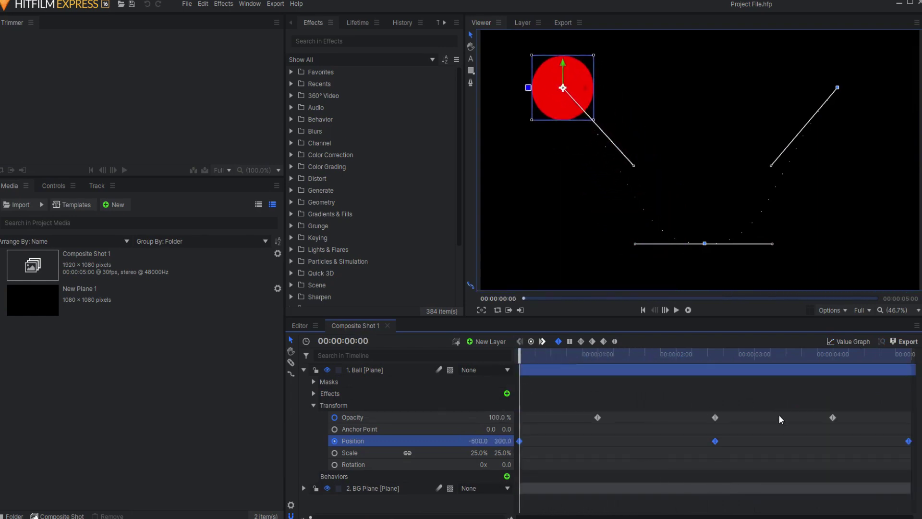
- Switch between the value graph and the keyframe view, and display the Ball layer's opacity curve
left_click(864, 338)
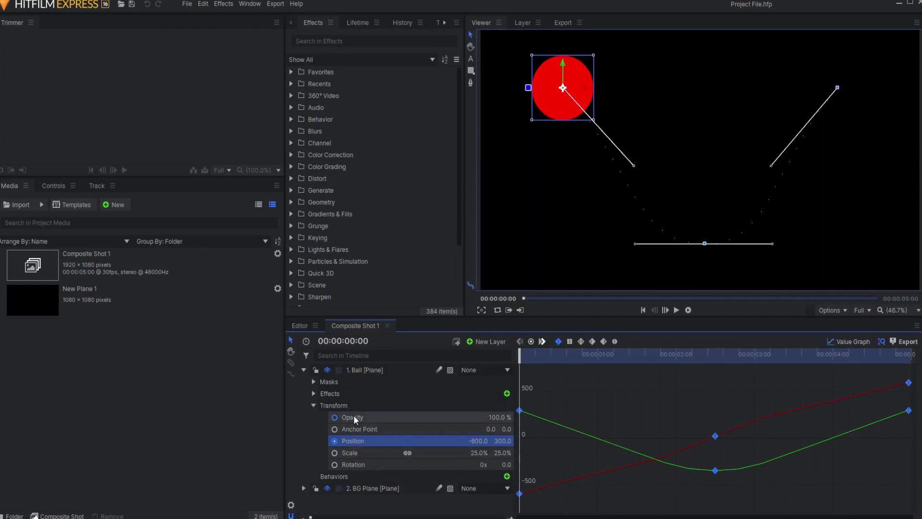
left_click(857, 341)
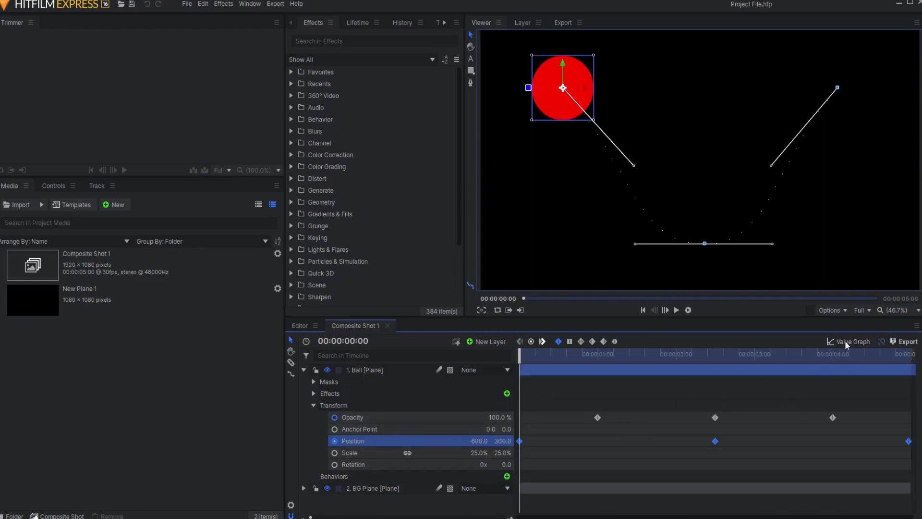
left_click(846, 341)
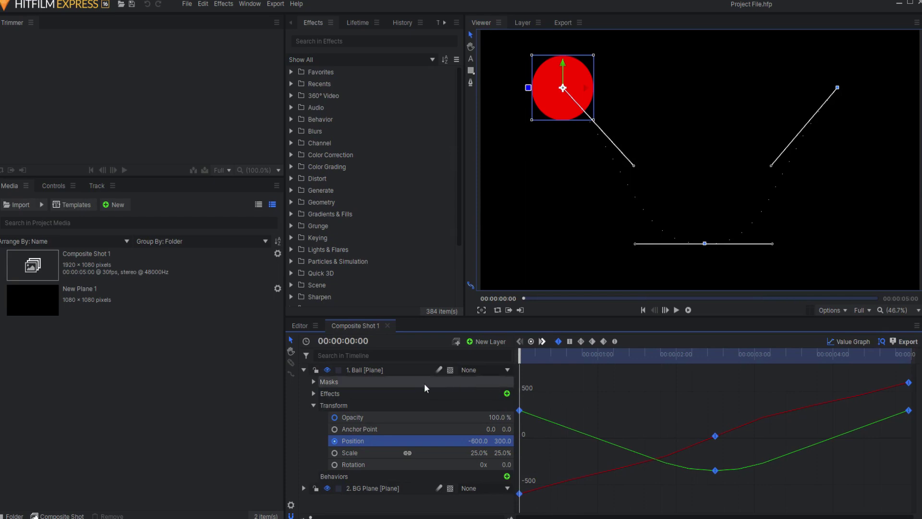
left_click(355, 416)
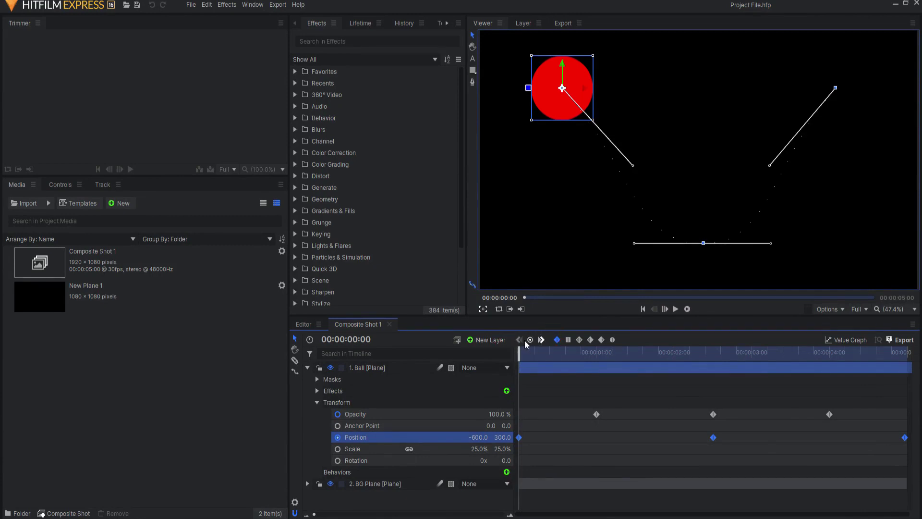
- Step forward through the Ball layer's position keyframes and back to the previous one
left_click(542, 339)
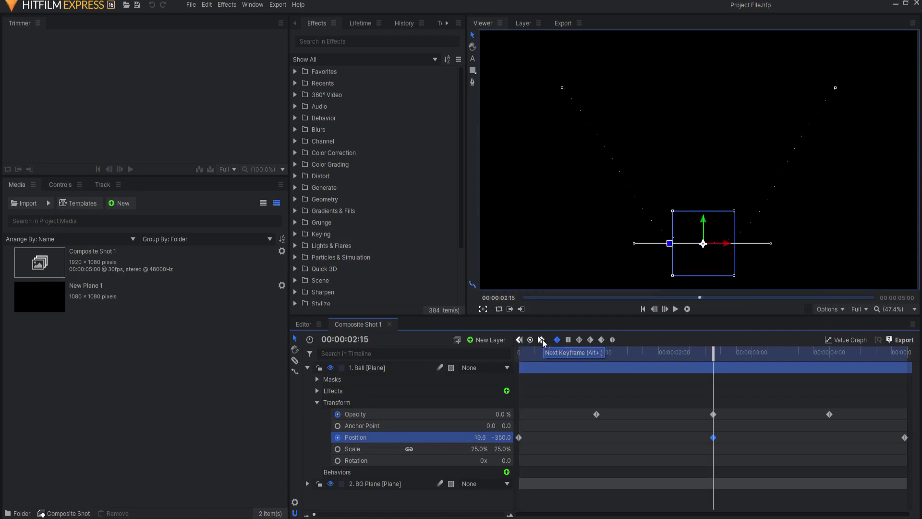
left_click(542, 340)
left_click(518, 341)
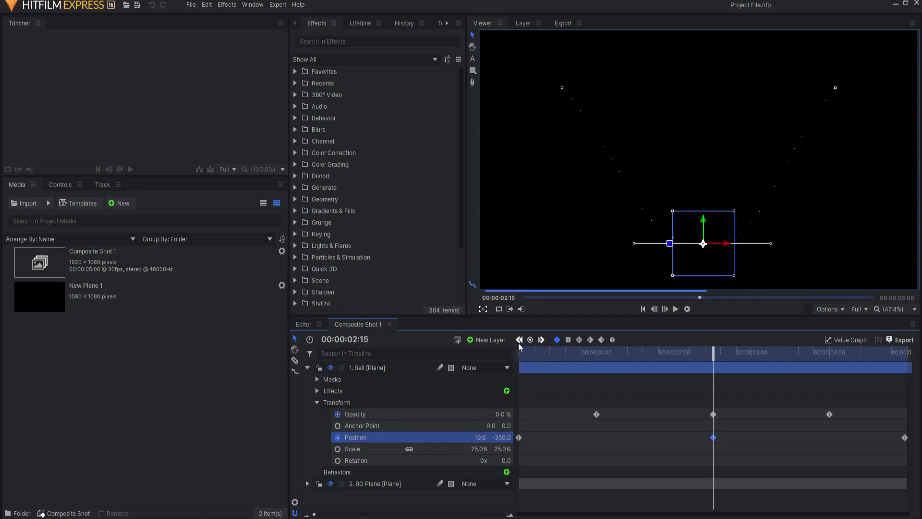
- Return to the first position keyframe, select the Ball layer's opacity property and step forward and back through its keyframes
left_click(519, 341)
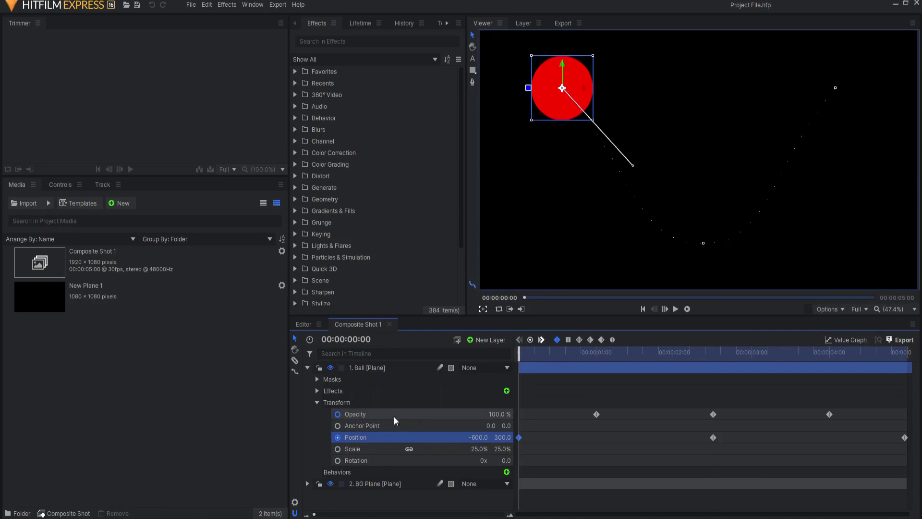
left_click(367, 414)
left_click(542, 339)
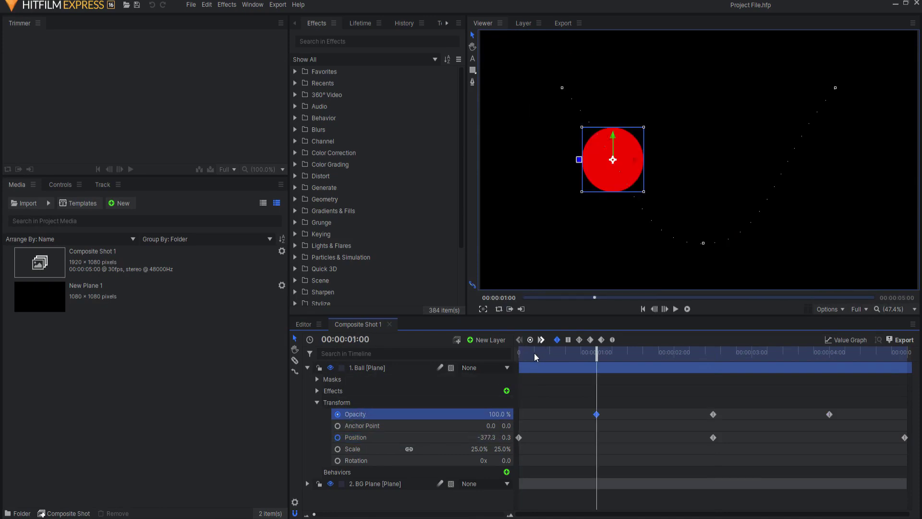
key("ctrl+Right")
key("ctrl+Right")
key("ctrl+Left")
key("ctrl+Left")
left_click(542, 339)
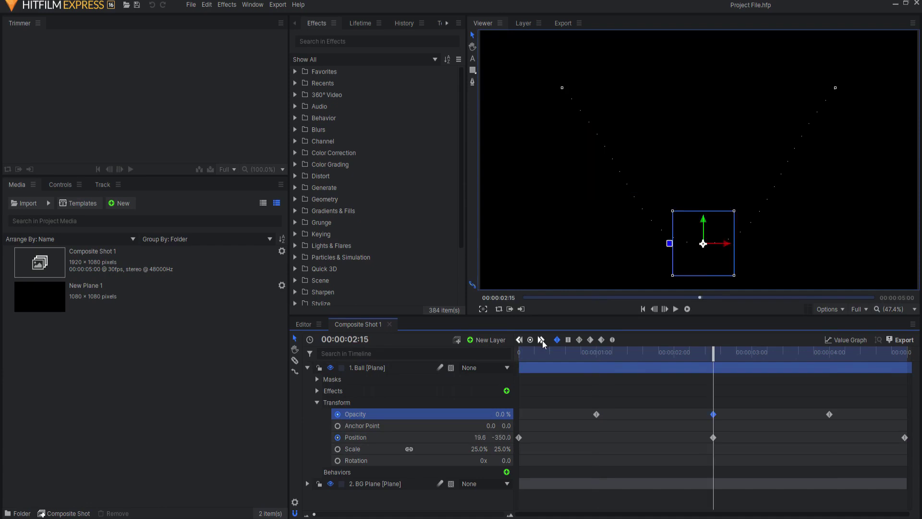
left_click(597, 414)
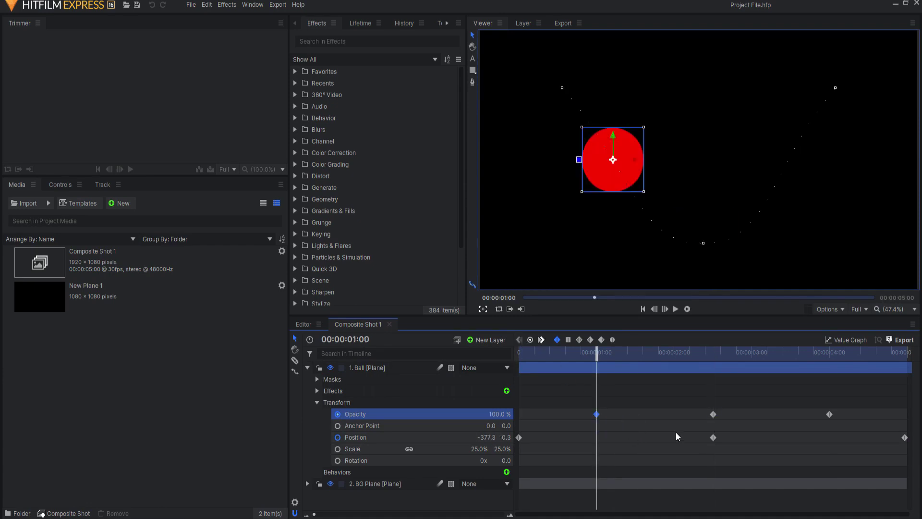
left_click(829, 414)
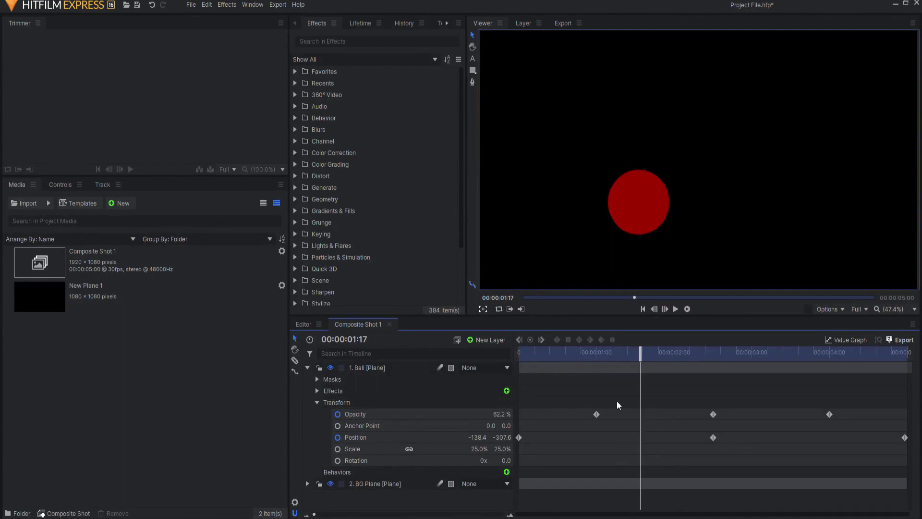
- Move the first two opacity keyframes earlier and the middle position keyframe to about three seconds, and shift all opacity keyframes later together
left_click(596, 414)
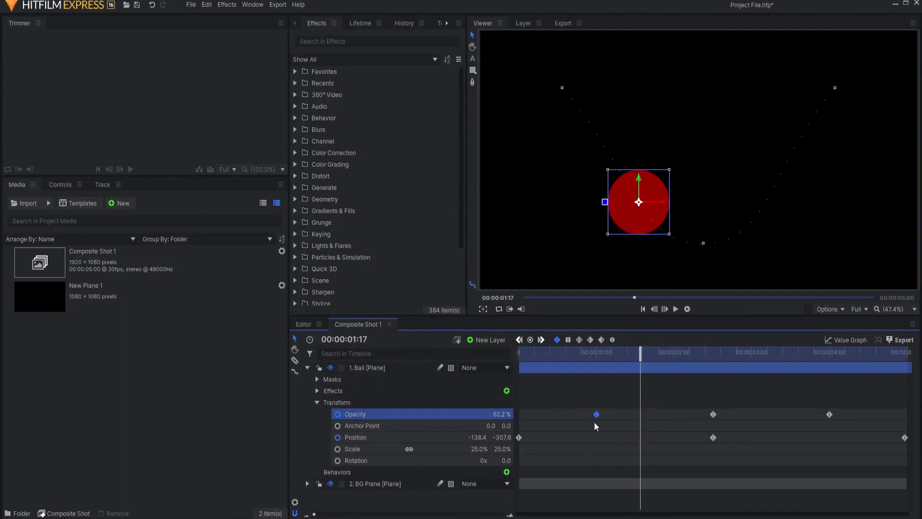
left_click_drag(596, 414, 757, 437)
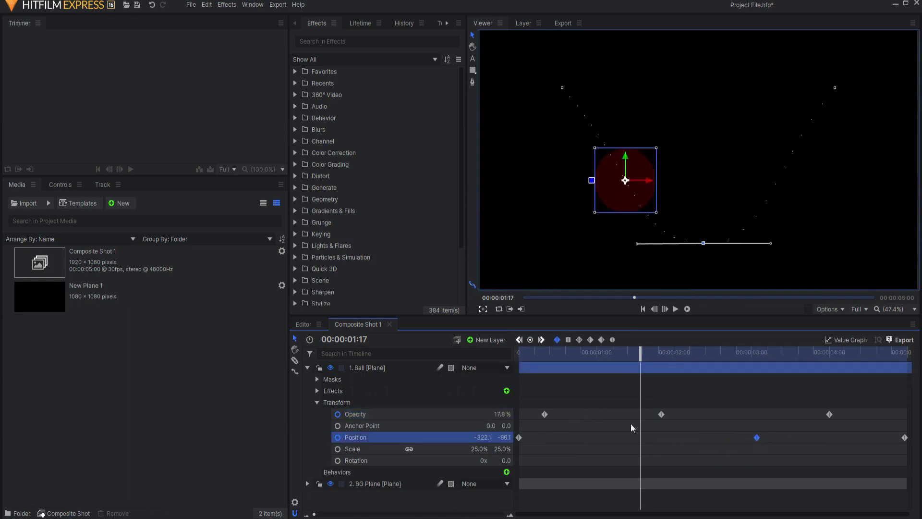
left_click_drag(537, 397, 841, 427)
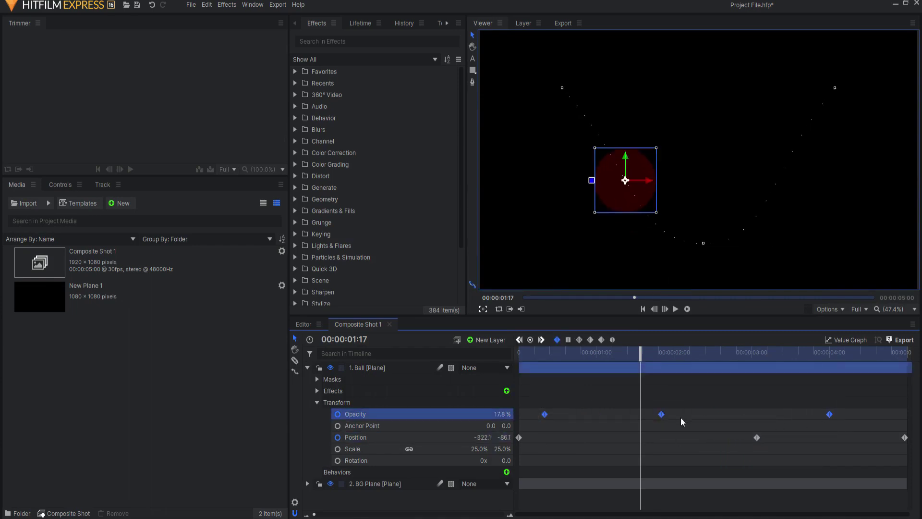
left_click_drag(661, 414, 705, 414)
- Select all of the Ball's opacity and position keyframes and compress their spacing proportionally into roughly the first half of the timeline
left_click_drag(541, 403, 797, 461)
mouse_move(757, 438)
left_mouse_down()
mouse_move(727, 438)
mouse_move(755, 437)
left_mouse_up()
left_click_drag(520, 392, 908, 466)
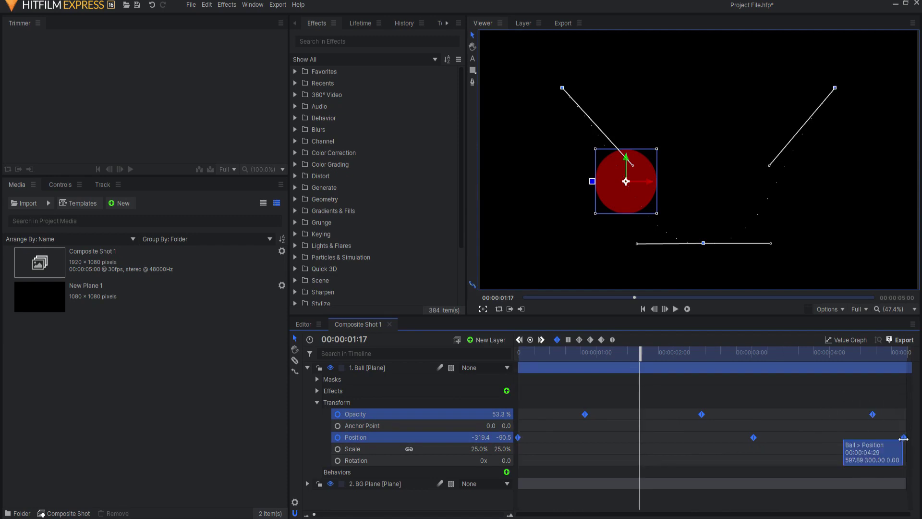
left_click_drag(904, 438, 698, 435)
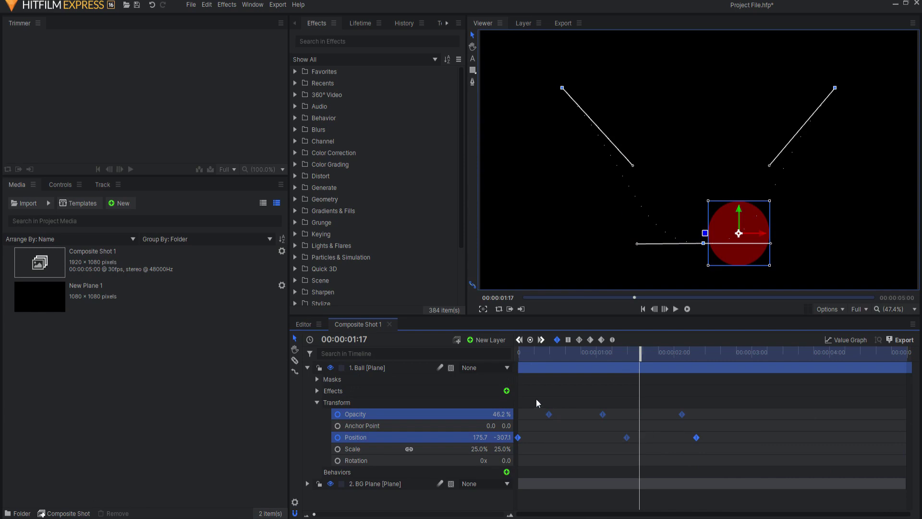
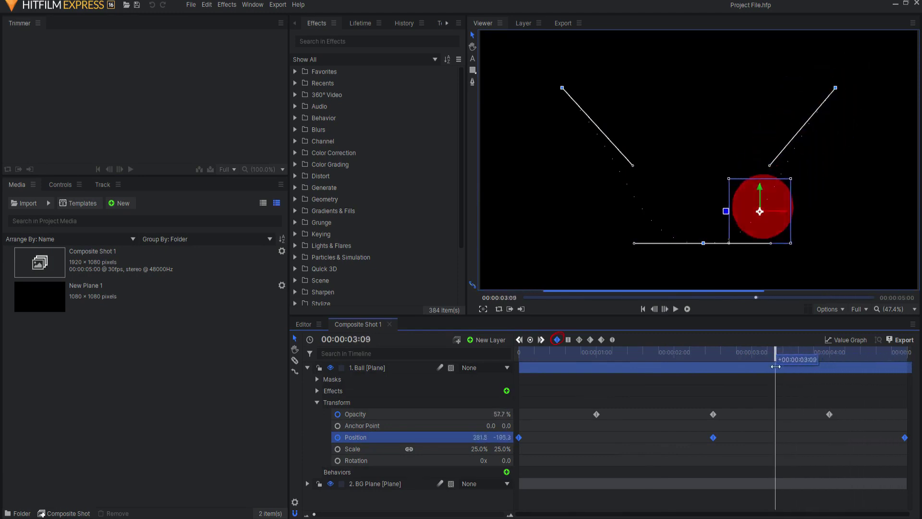
- Set all the Ball's position keyframes to Smooth interpolation and check the motion by scrubbing, both in the keyframe view and the value graph
left_click_drag(520, 425, 907, 457)
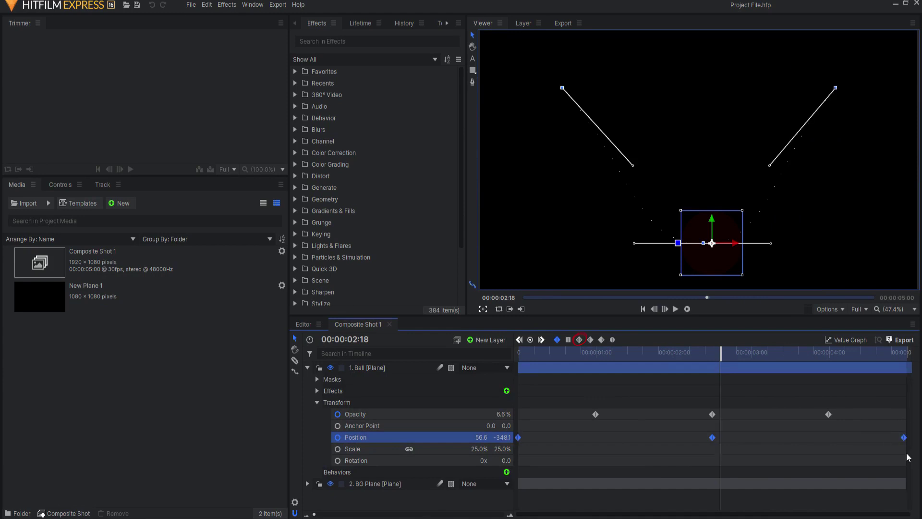
left_click(580, 340)
left_click_drag(723, 351, 656, 364)
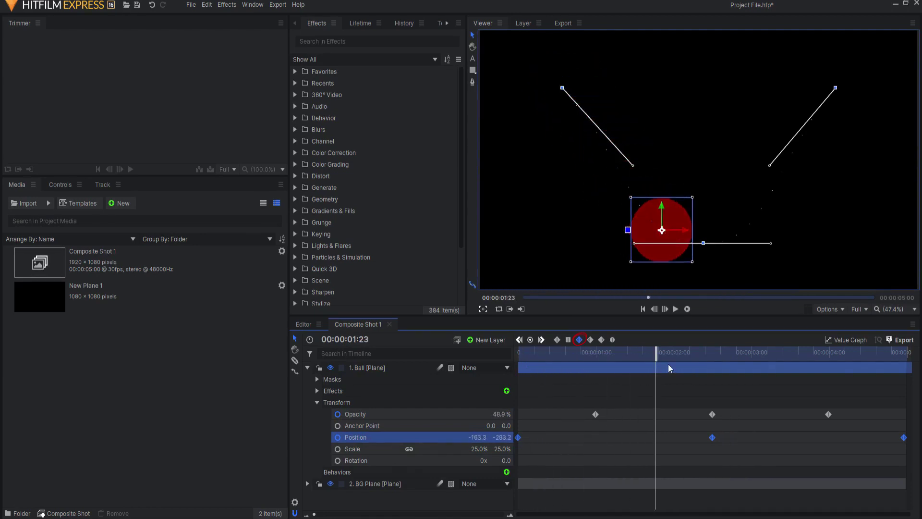
left_click(847, 340)
left_click_drag(661, 360, 736, 356)
- Select the middle position keyframe in the value graph, set it to Smooth In interpolation and scrub through the motion around it
left_click_drag(700, 405, 722, 489)
left_click(591, 340)
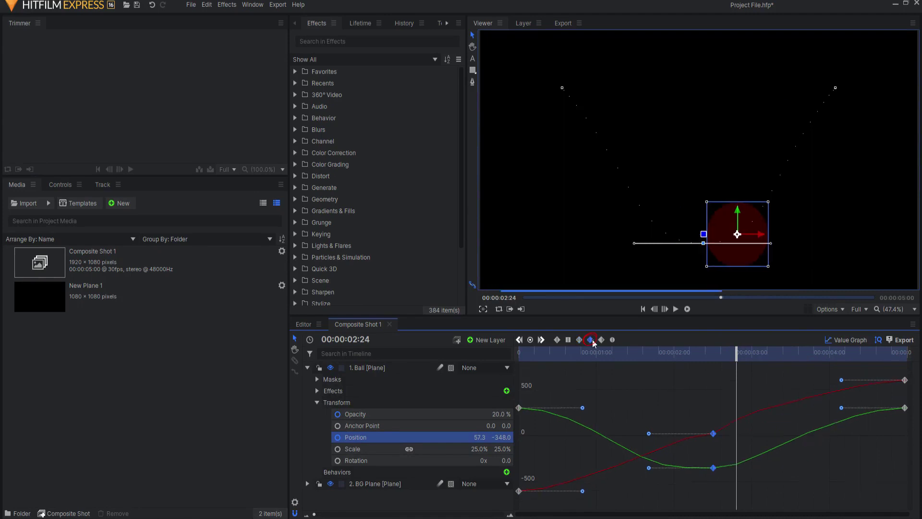
left_click_drag(738, 352, 650, 352)
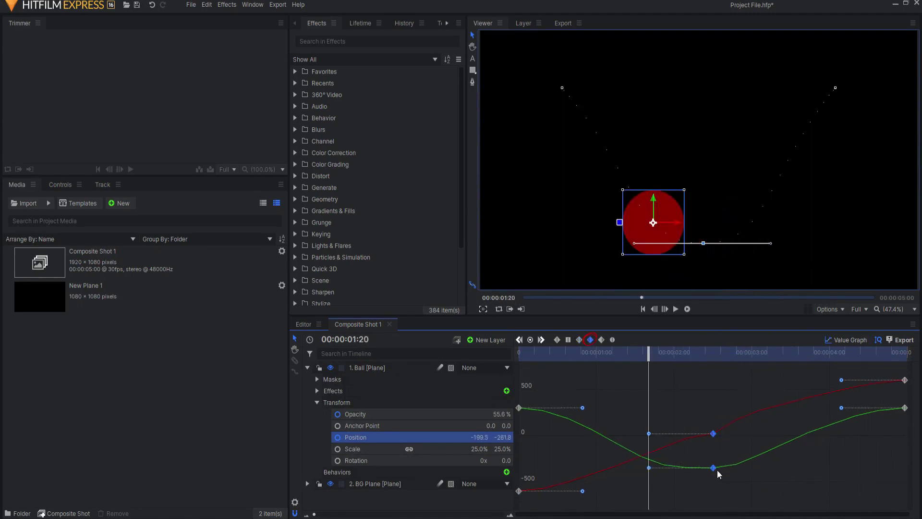
left_click_drag(652, 355, 713, 356)
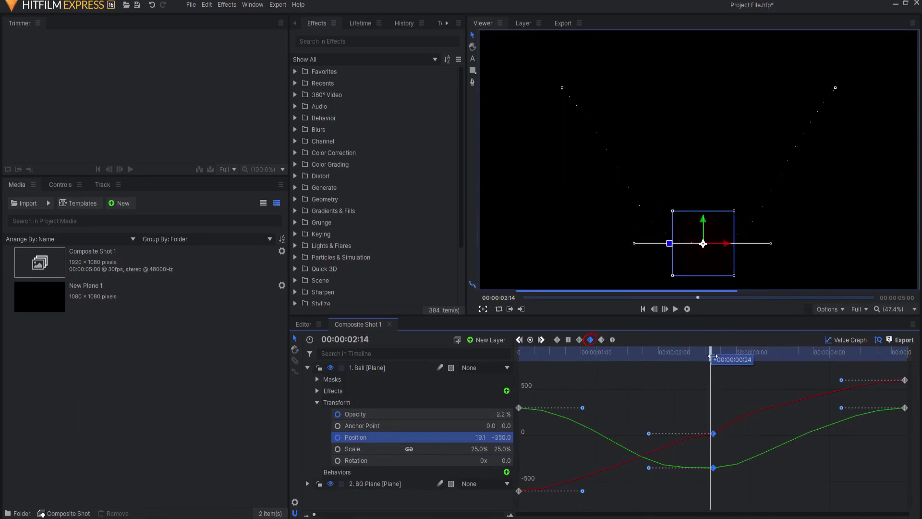
- Try Smooth Out and Constant interpolation on the middle position keyframe, scrubbing through the motion for each
left_click(602, 340)
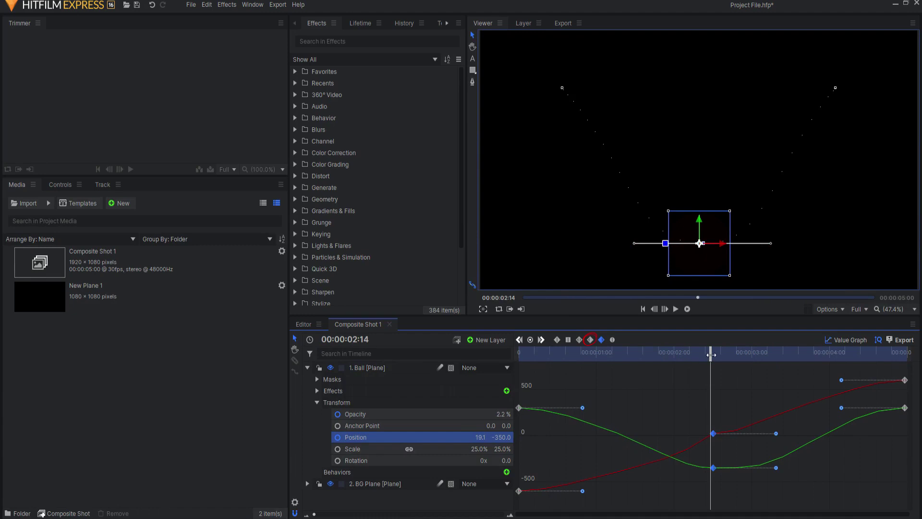
left_click_drag(712, 355, 633, 352)
left_click(568, 340)
left_click_drag(630, 355, 710, 367)
- Set the middle position keyframe to Manual Bezier interpolation and reshape its curves by moving the handles on each side independently
left_click(612, 341)
mouse_move(717, 359)
left_mouse_down()
mouse_move(588, 359)
mouse_move(730, 360)
mouse_move(721, 360)
left_mouse_up()
left_click_drag(617, 433, 695, 381)
left_click_drag(811, 434, 760, 355)
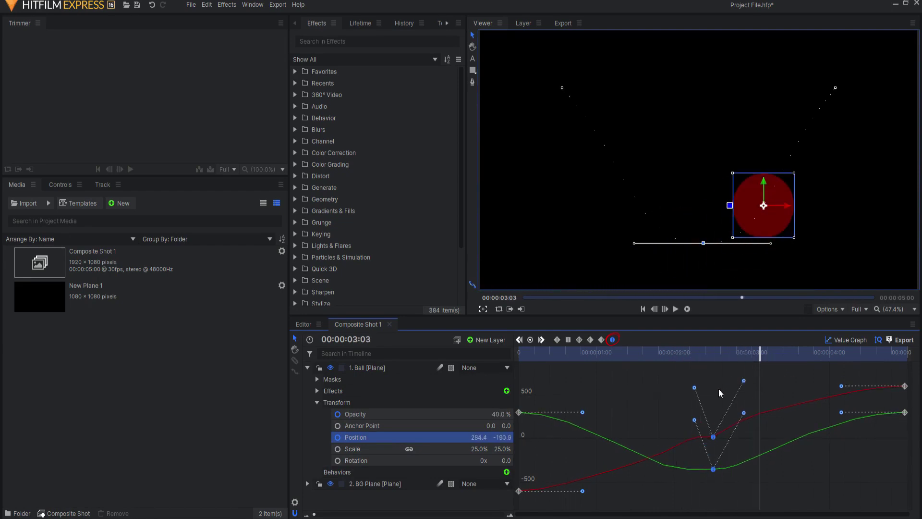
left_click_drag(694, 388, 660, 426)
left_click_drag(744, 380, 764, 422)
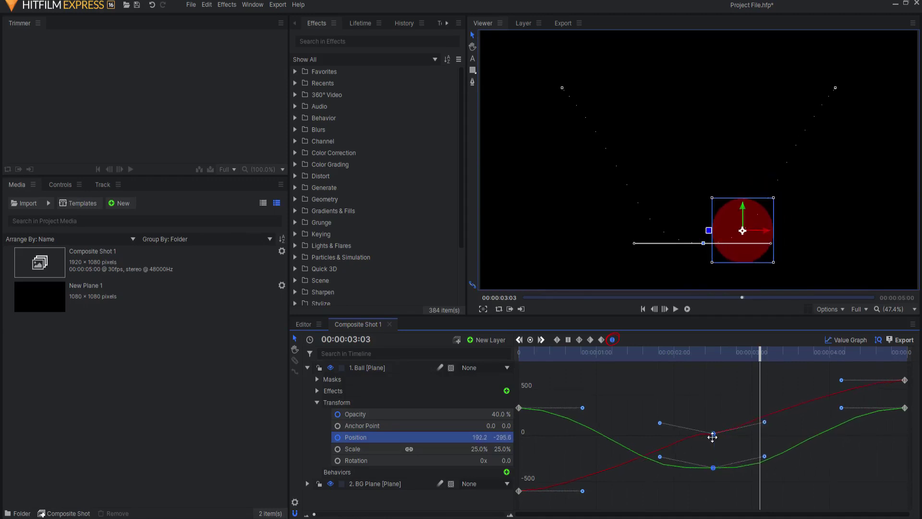
left_click_drag(661, 459, 623, 445)
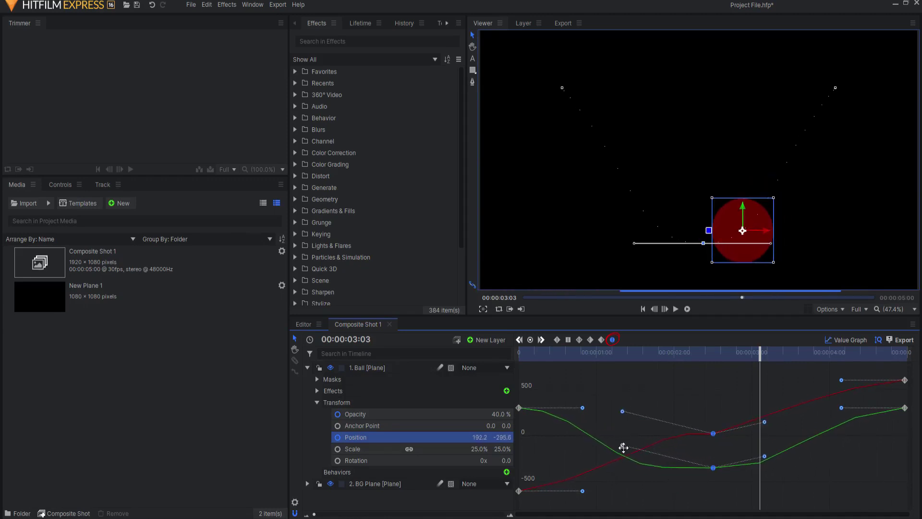
- Lock the middle position keyframe's temporal control points and tilt both handles together into a straight, downward-sloping line
right_click(713, 434)
mouse_move(741, 408)
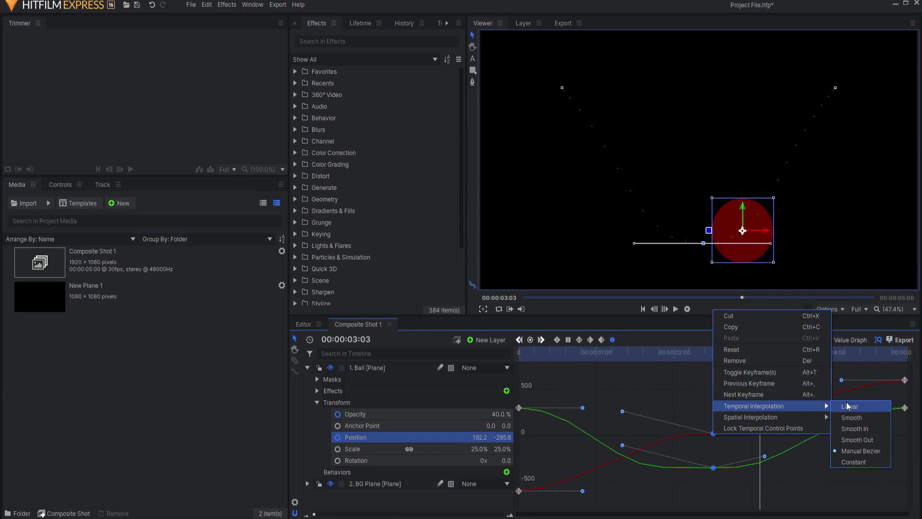
left_click(756, 428)
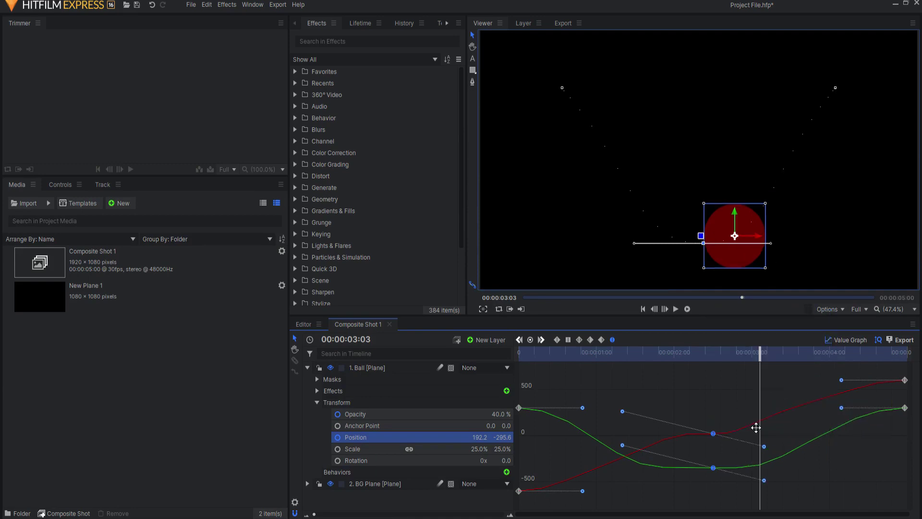
mouse_move(765, 445)
left_mouse_down()
mouse_move(770, 430)
mouse_move(755, 387)
mouse_move(760, 509)
mouse_move(764, 402)
mouse_move(763, 452)
left_mouse_up()
- Unlock the middle position keyframe's temporal control points and raise its outgoing handle independently
right_click(713, 434)
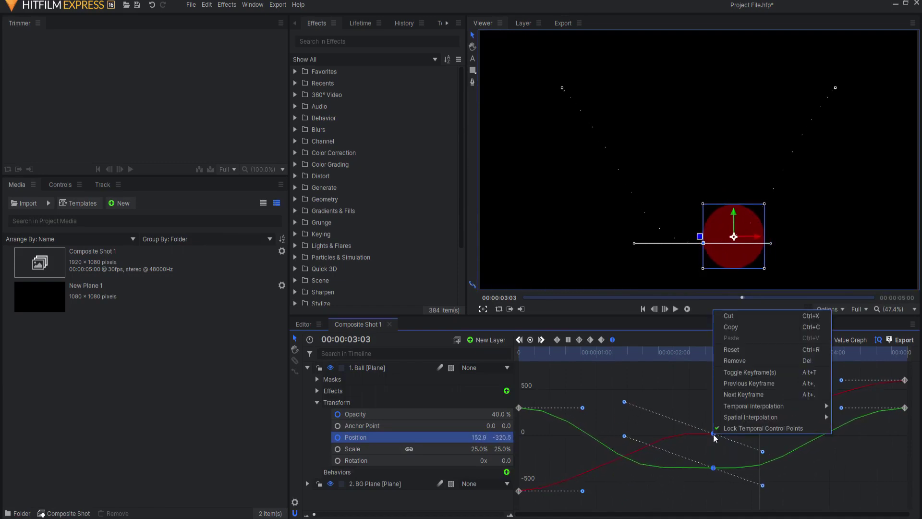
left_click(740, 428)
left_click_drag(759, 451, 767, 387)
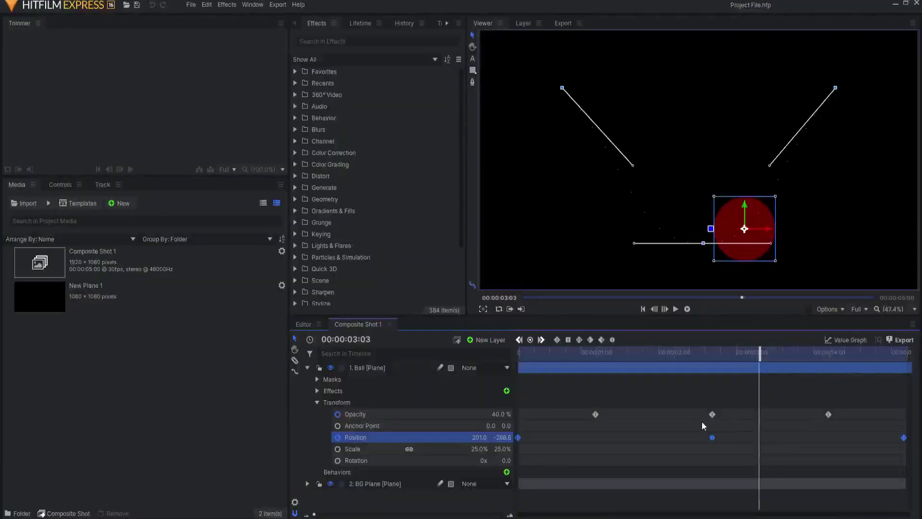
- Select the first, middle and last position keyframes in turn to examine their motion path handles, ending on the middle one
left_click(518, 437)
left_click(712, 438)
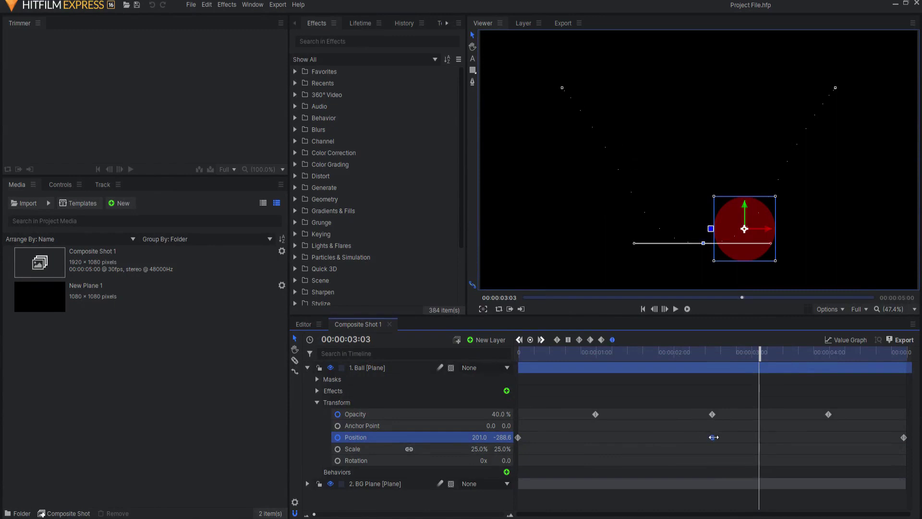
left_click(903, 437)
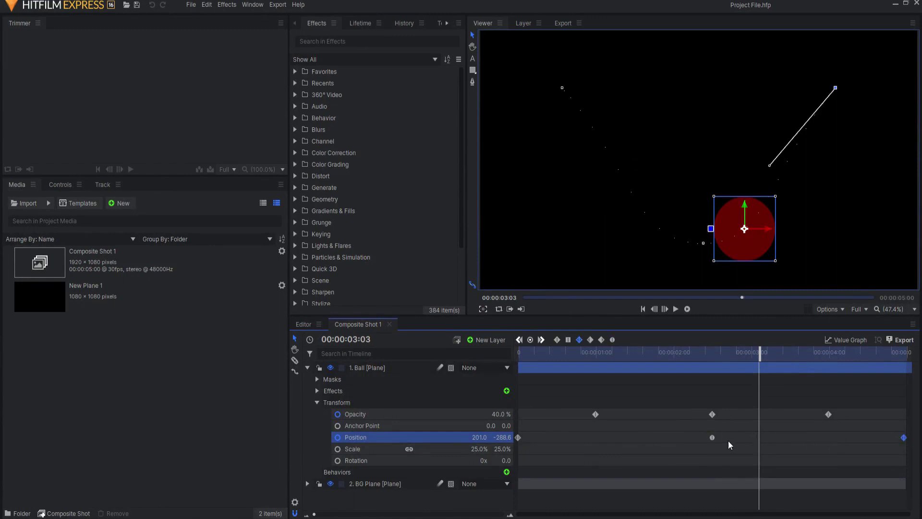
left_click(713, 438)
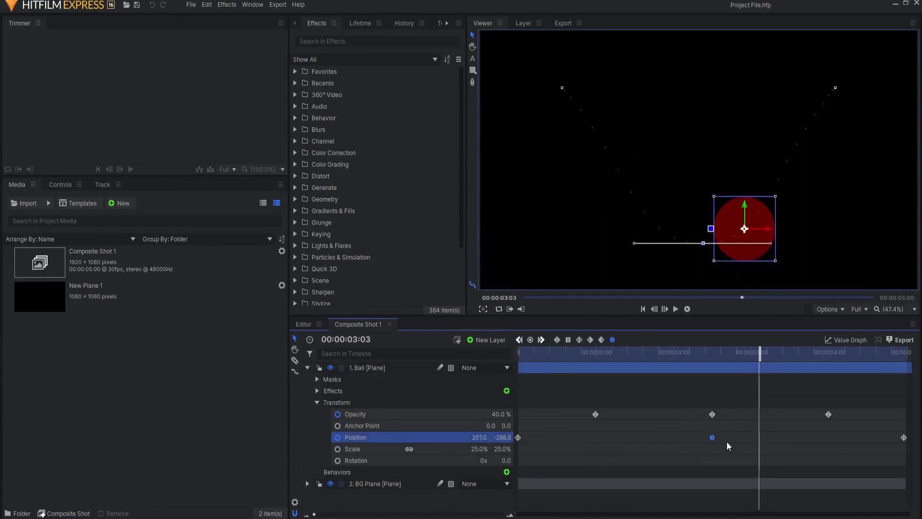
- Bend the motion path by pulling the middle keyframe's incoming handle straight up, scrub through the movement, and return the handle to roughly horizontal
left_click_drag(633, 243, 700, 152)
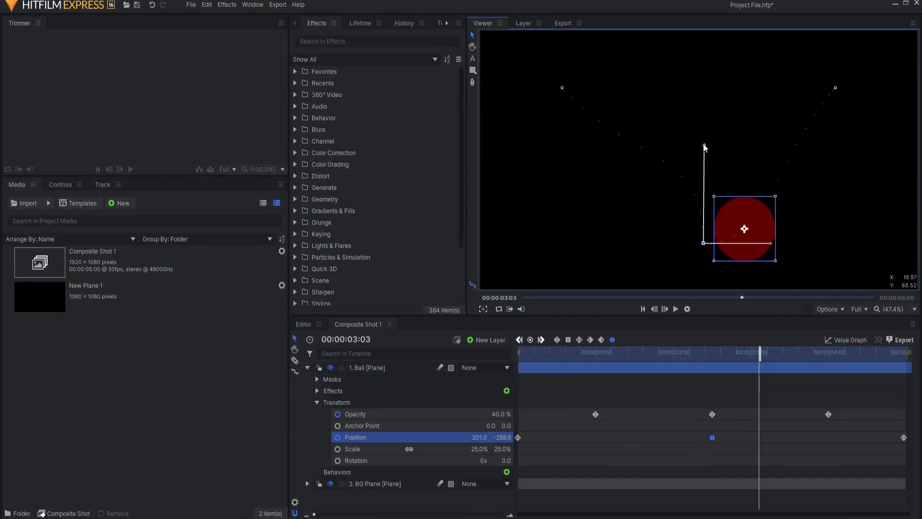
left_click_drag(760, 352, 639, 339)
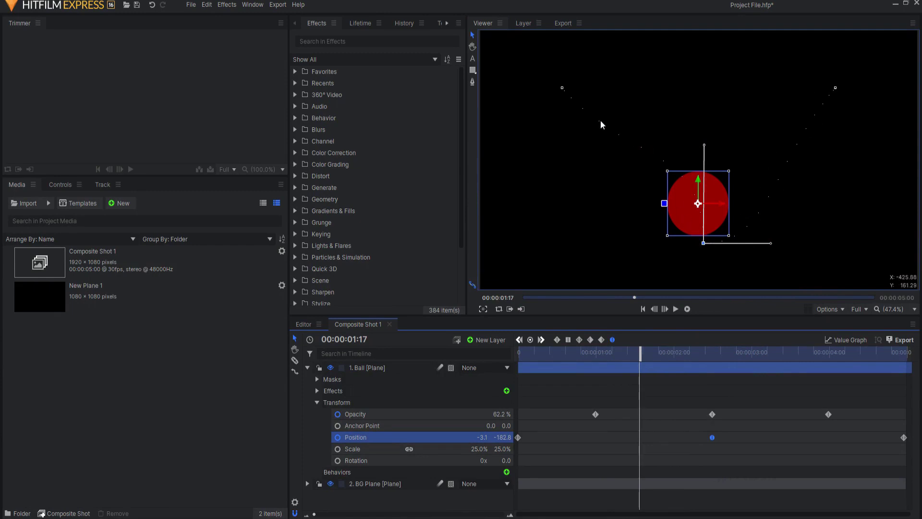
left_click_drag(705, 145, 619, 246)
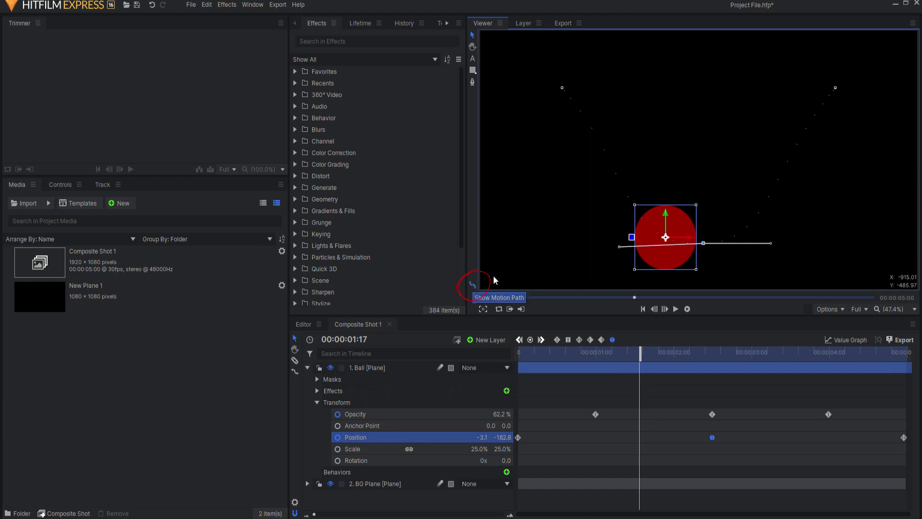
left_click_drag(623, 247, 638, 244)
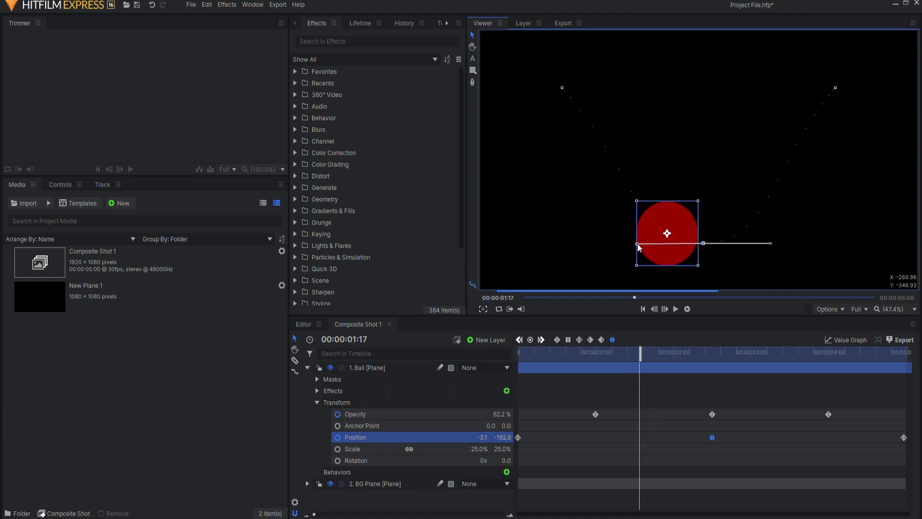
- Raise the last position keyframe's motion path handle until it is nearly horizontal, and open that keyframe's spatial interpolation options
left_click(769, 166)
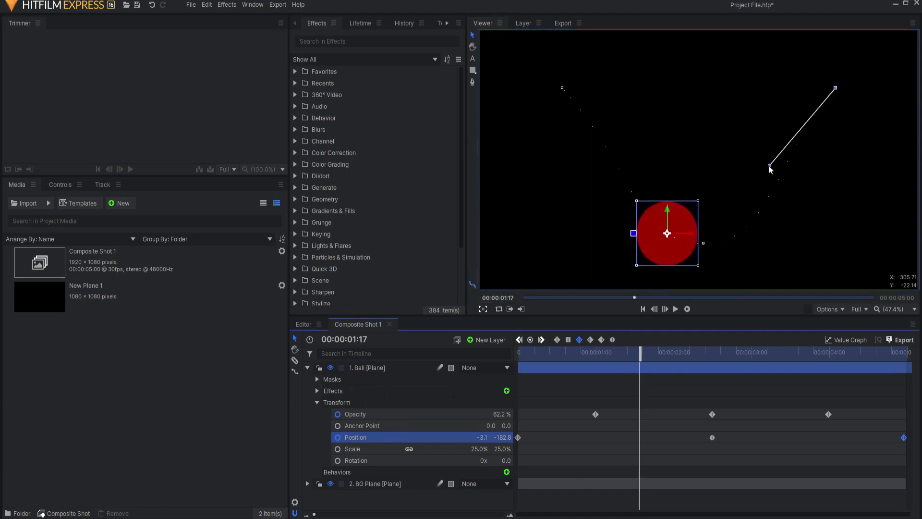
left_click_drag(769, 165, 742, 97)
right_click(836, 87)
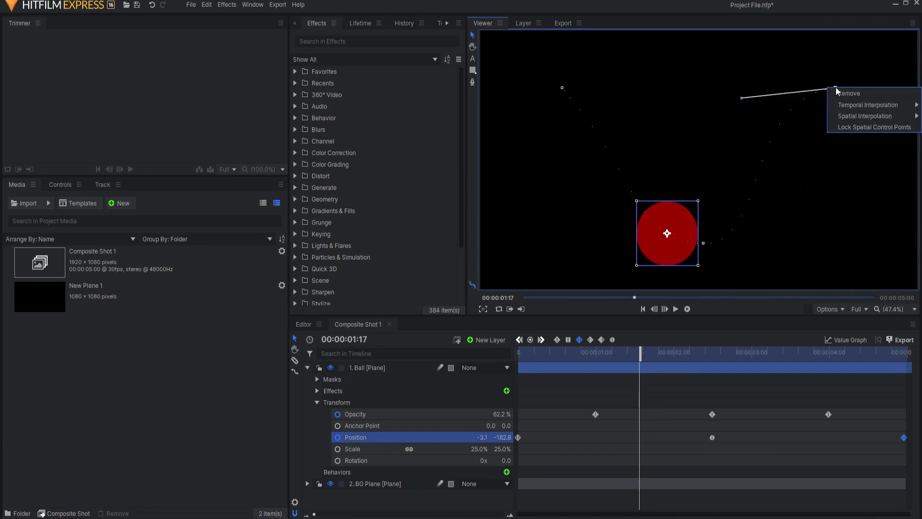
mouse_move(855, 115)
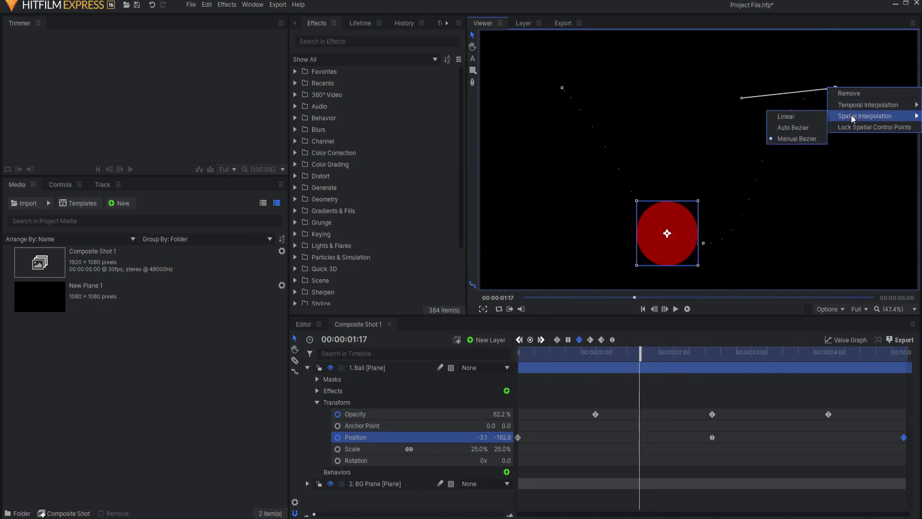